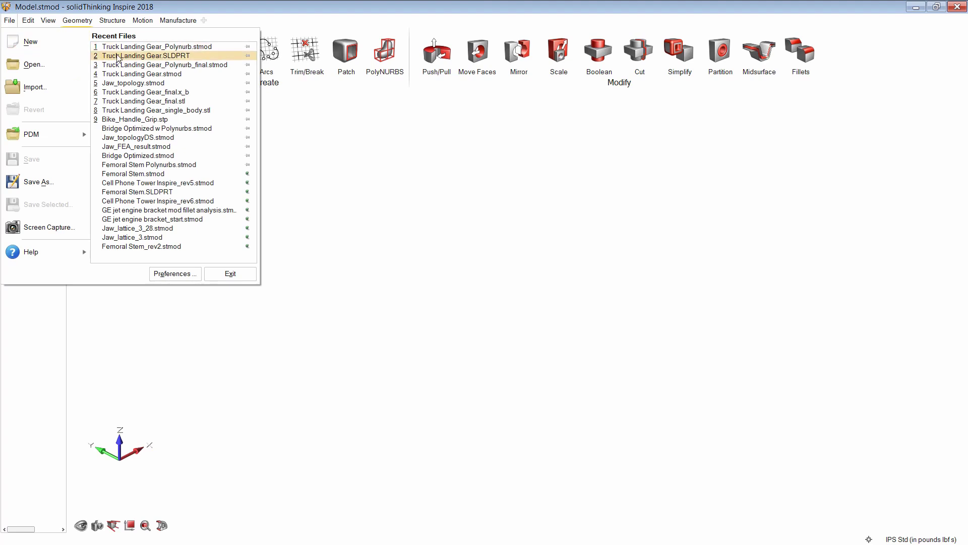
# - Open the recent file Truck Landing Gear.SLDPRT and turn the flat face of the link into view
pyautogui.click(117, 55)
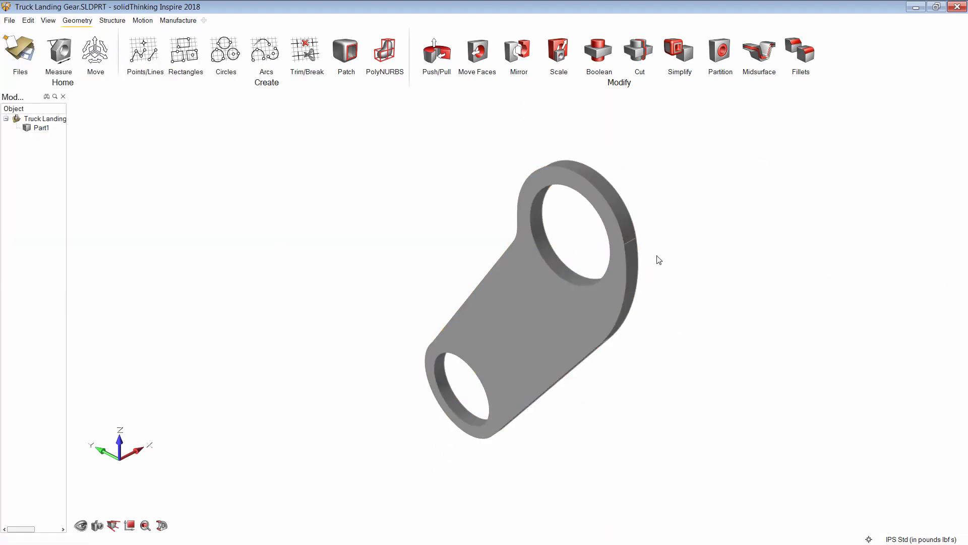
pyautogui.moveTo(660, 259); pyautogui.dragTo(484, 322, button='middle')
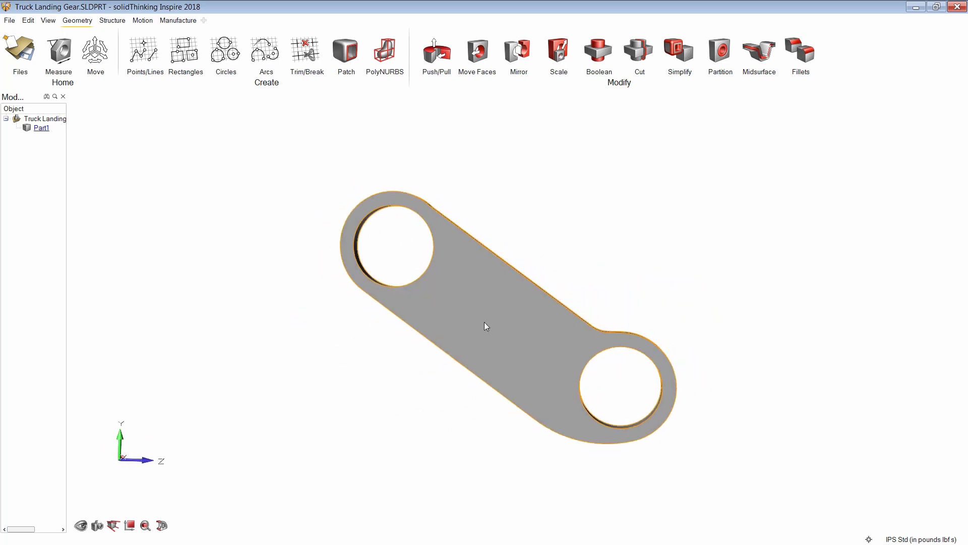
pyautogui.scroll(3, 613, 429)
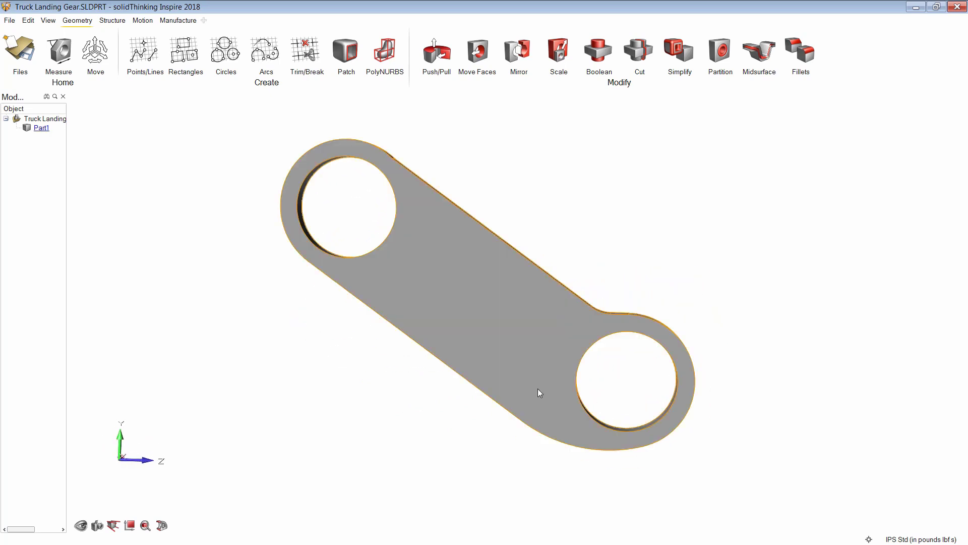
pyautogui.moveTo(498, 364); pyautogui.dragTo(449, 404, button='middle')
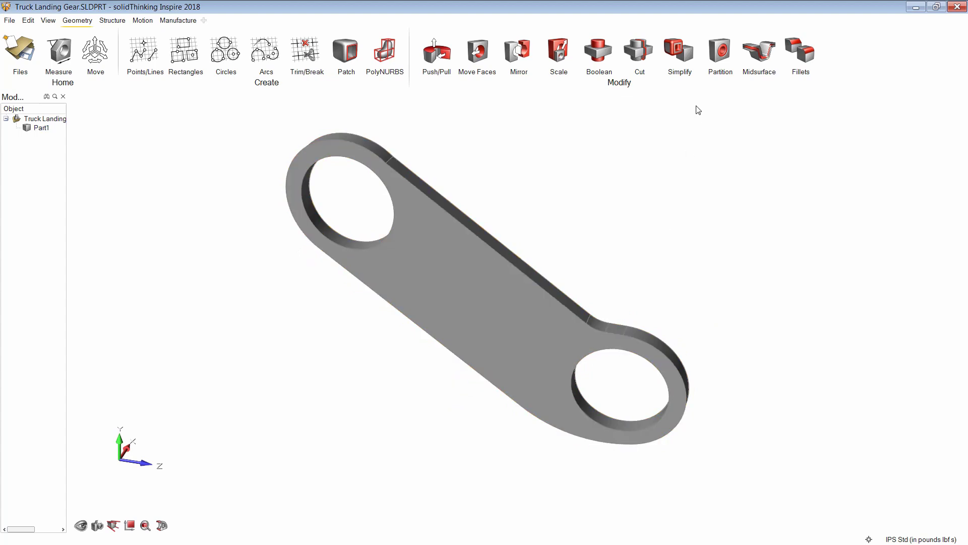
# - Partition the link around both large holes with a 0.25 in thickness
pyautogui.click(725, 51)
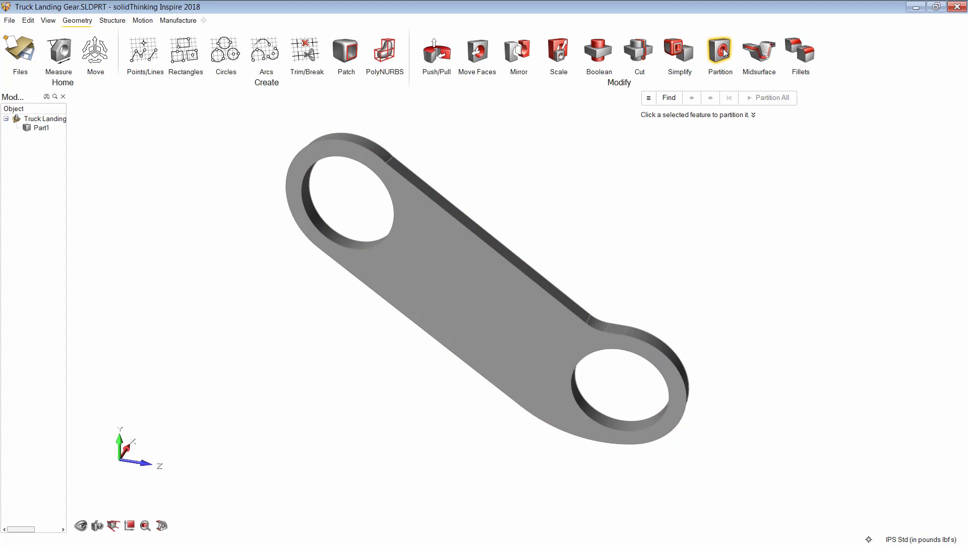
pyautogui.click(619, 425)
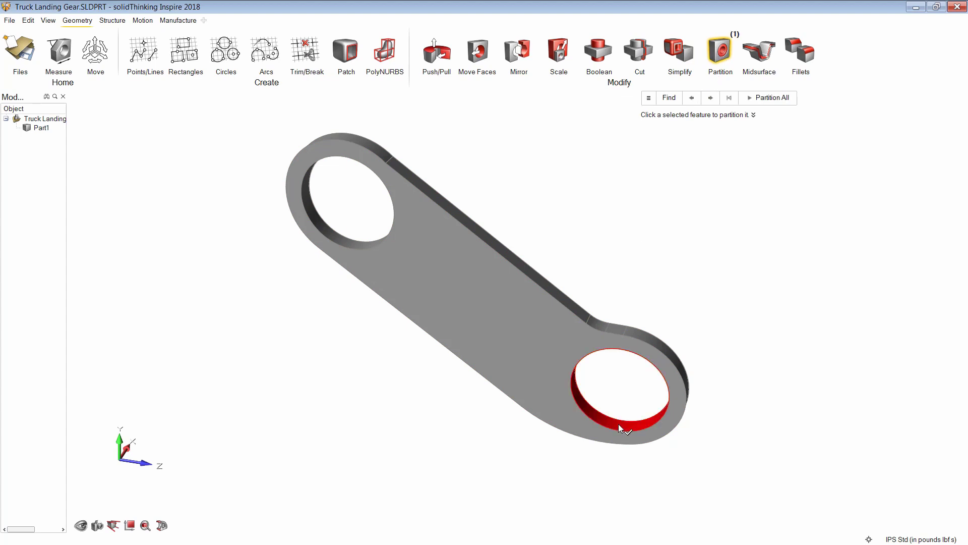
pyautogui.click(351, 245)
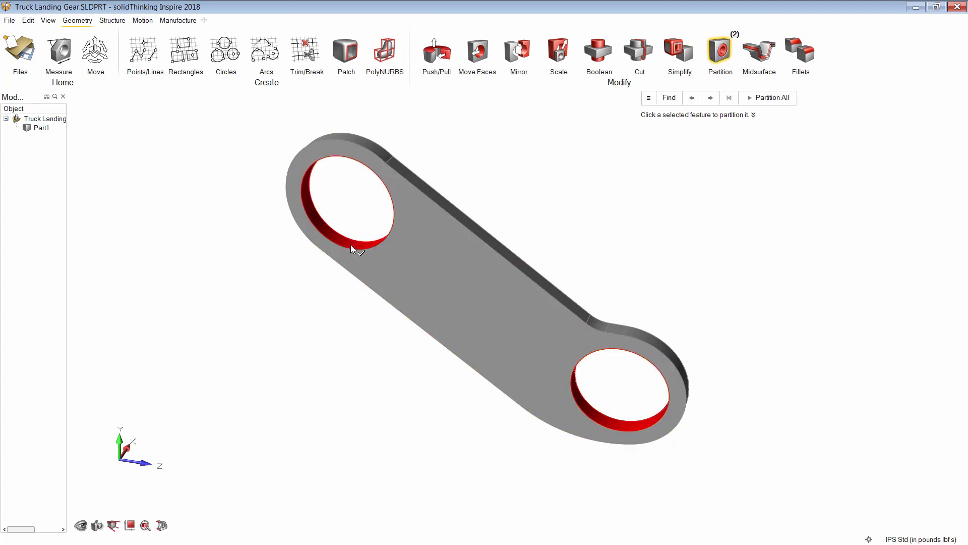
pyautogui.click(764, 98)
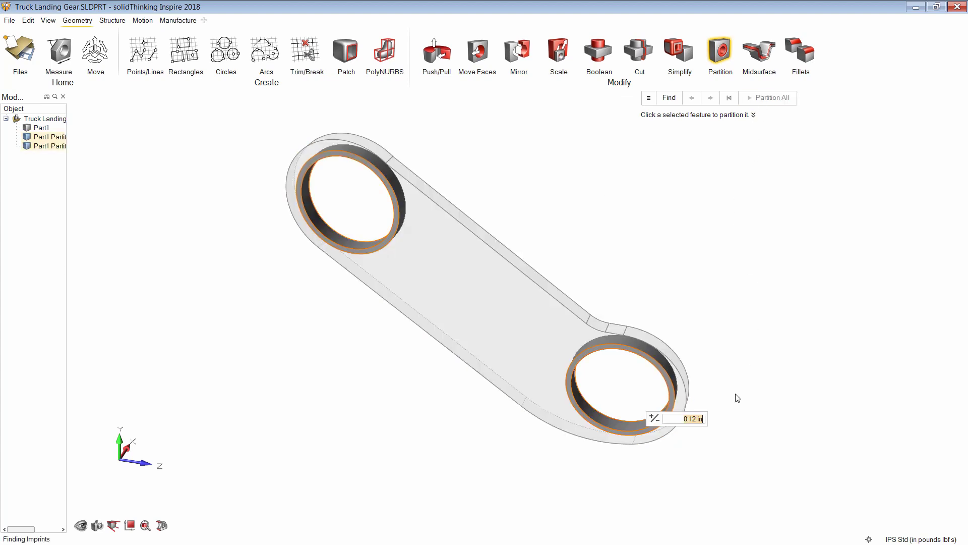
pyautogui.write('0.25')
pyautogui.press('Return')
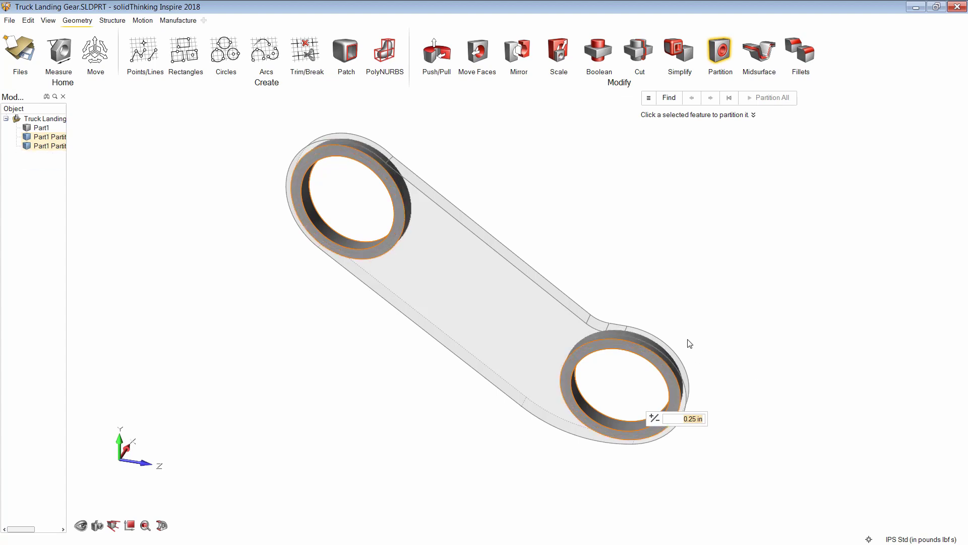
pyautogui.rightClick(693, 293)
pyautogui.rightClick(692, 292)
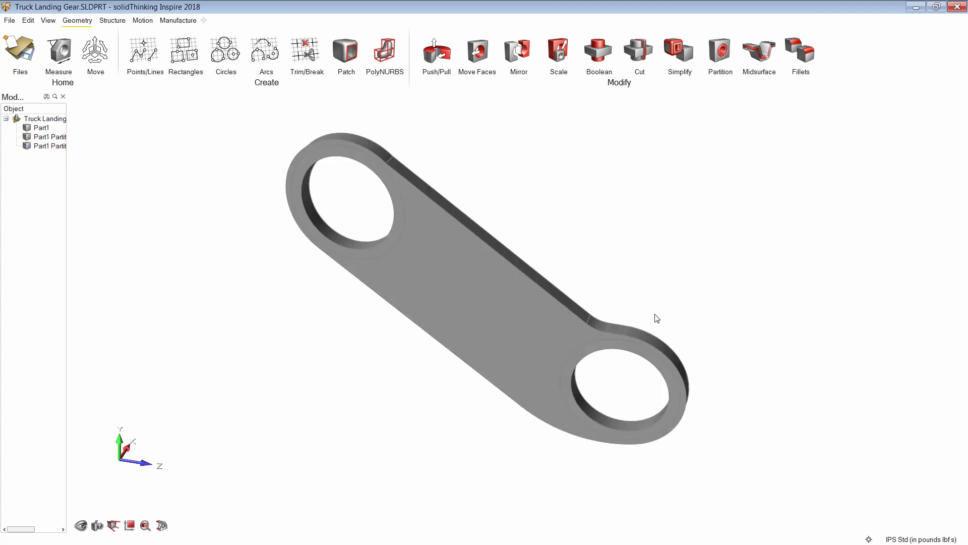
# - Inspect the partitioned bodies by hiding and showing Part1 and the two ring partitions
pyautogui.moveTo(657, 319)
pyautogui.mouseDown(button='right')
pyautogui.moveTo(640, 242)
pyautogui.moveTo(646, 255)
pyautogui.mouseUp(button='right')
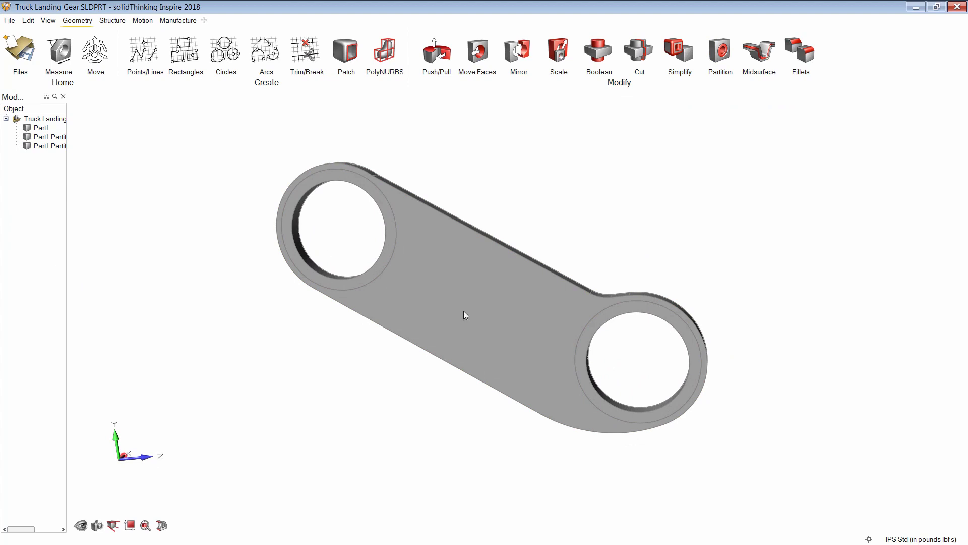
pyautogui.click(34, 128)
pyautogui.press('h')
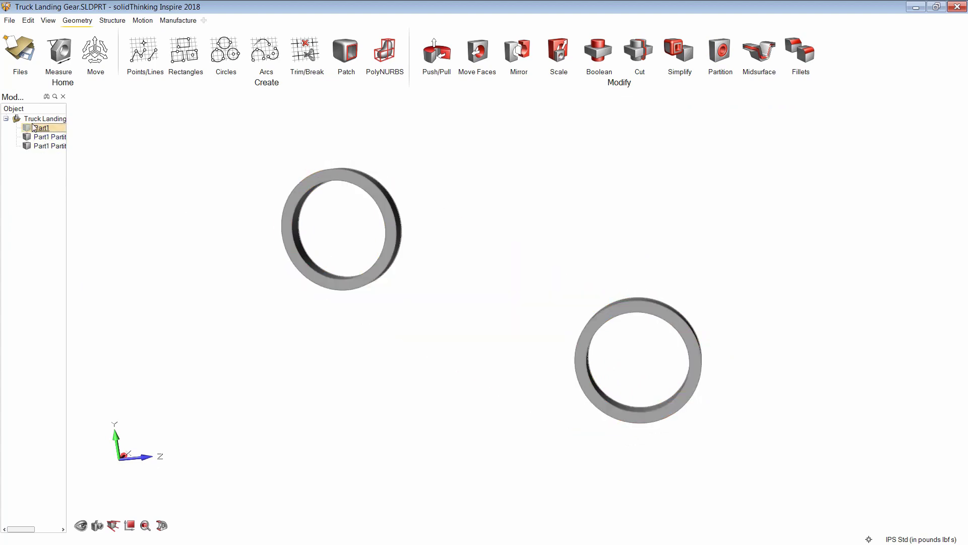
pyautogui.click(27, 128)
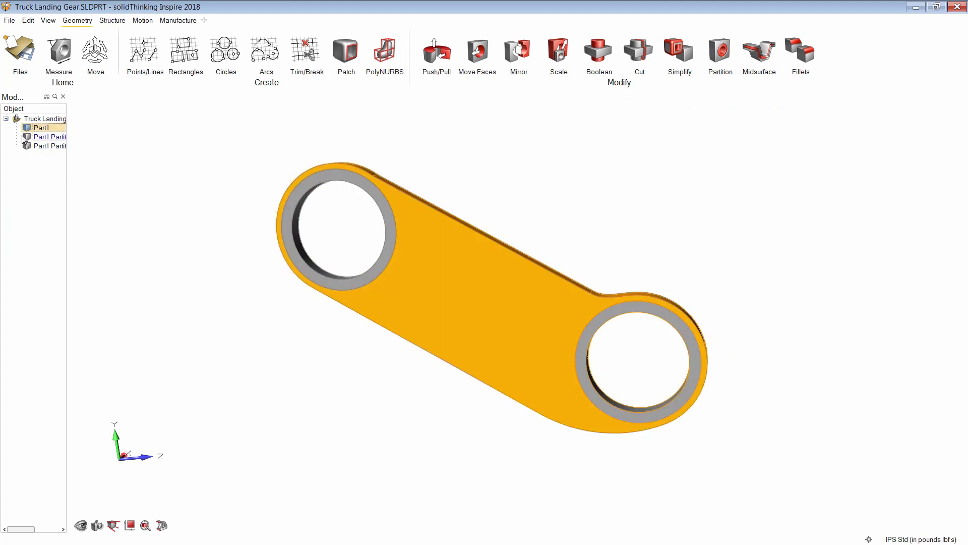
pyautogui.click(26, 136)
pyautogui.click(27, 145)
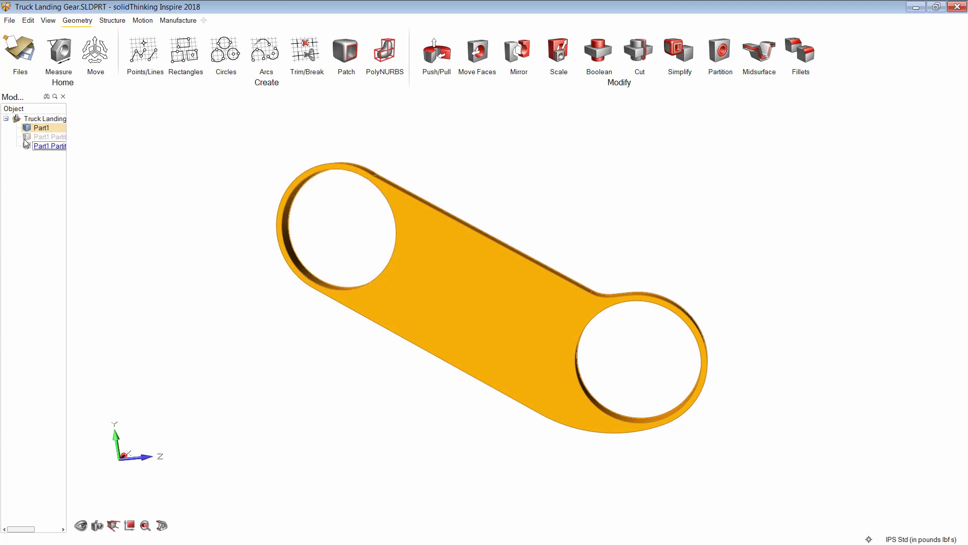
pyautogui.click(27, 136)
pyautogui.click(27, 146)
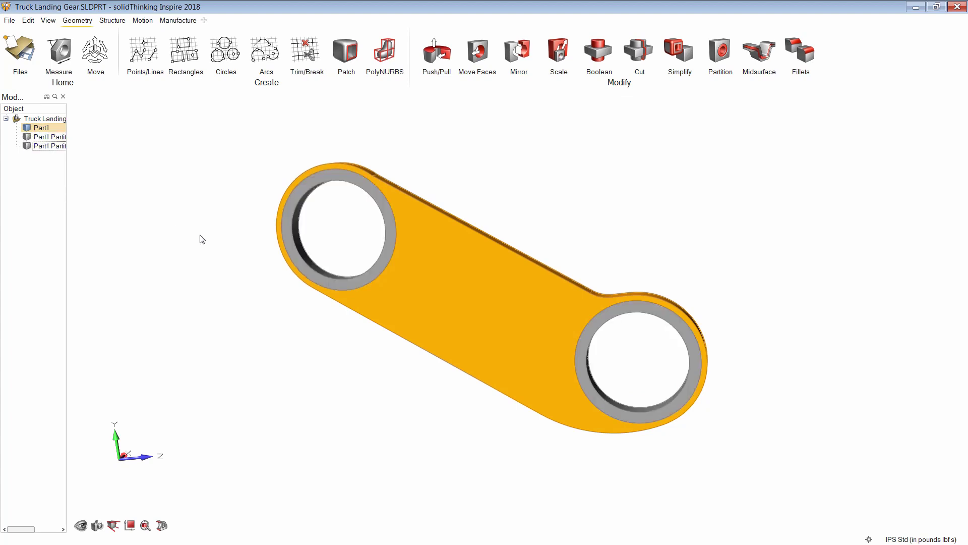
# - Designate the main link body, Part1, as design space
pyautogui.click(533, 217)
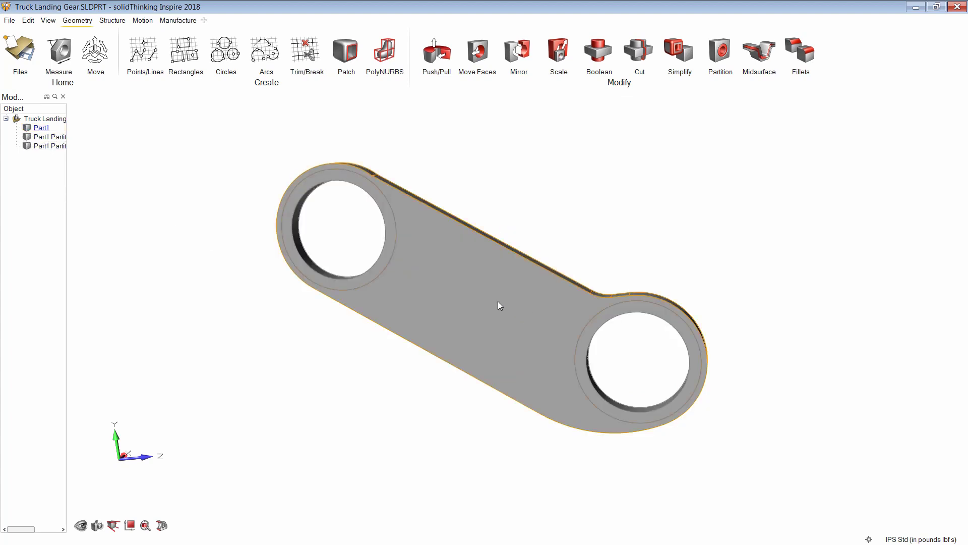
pyautogui.click(485, 290)
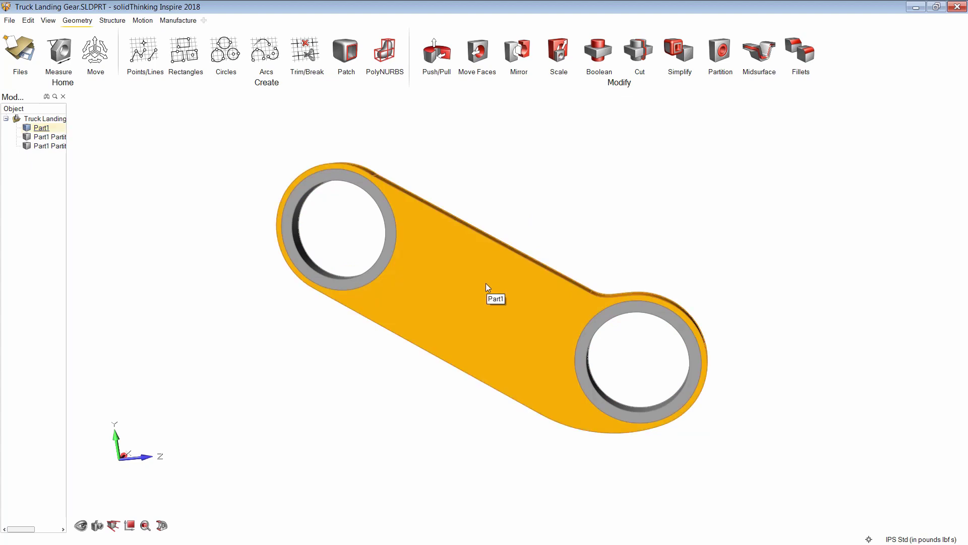
pyautogui.rightClick(486, 284)
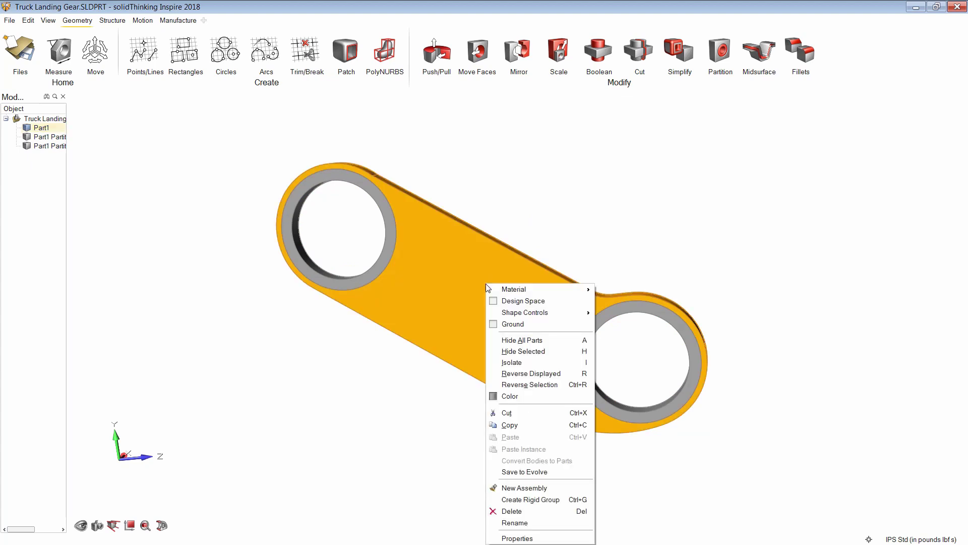
pyautogui.click(553, 303)
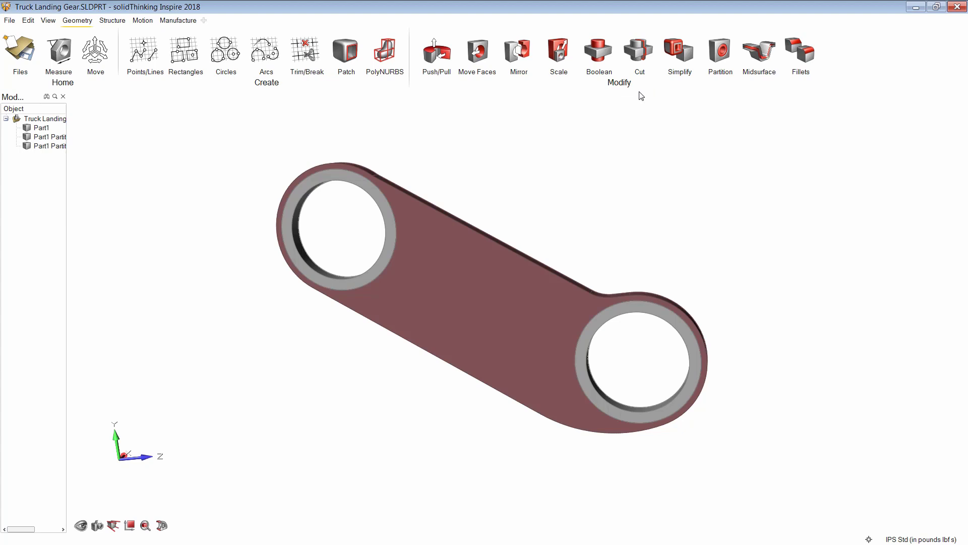
# - Assign Aluminum (7075-T6) to Part1 and both ring partitions
pyautogui.click(111, 21)
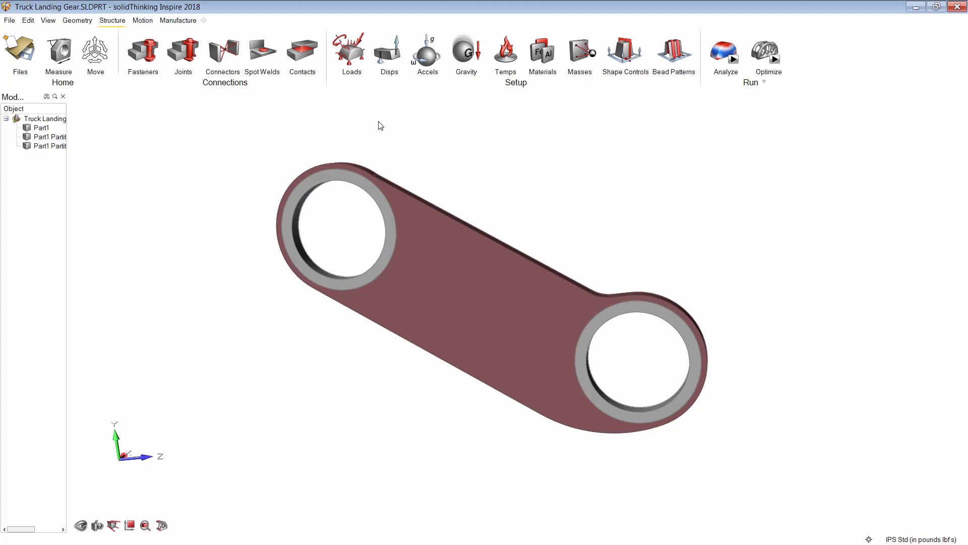
pyautogui.click(543, 51)
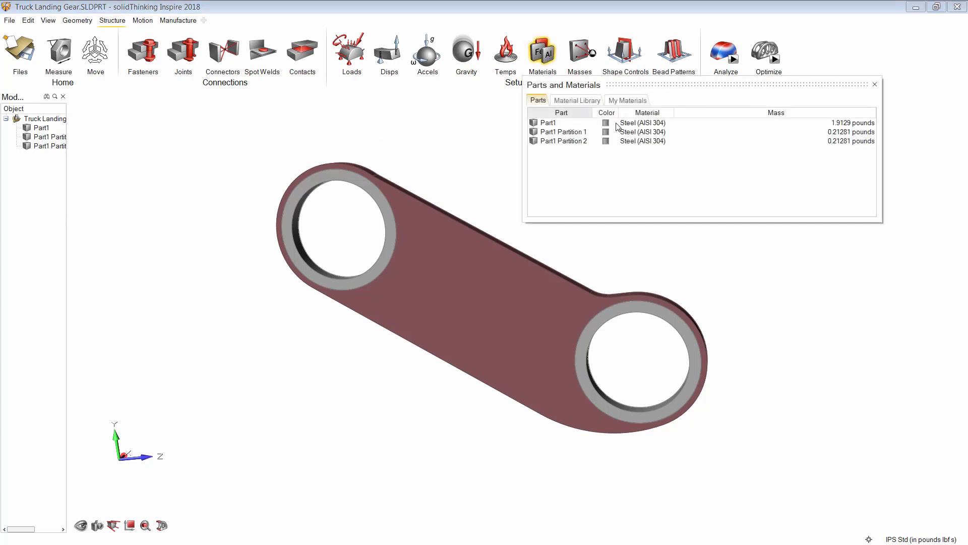
pyautogui.click(660, 126)
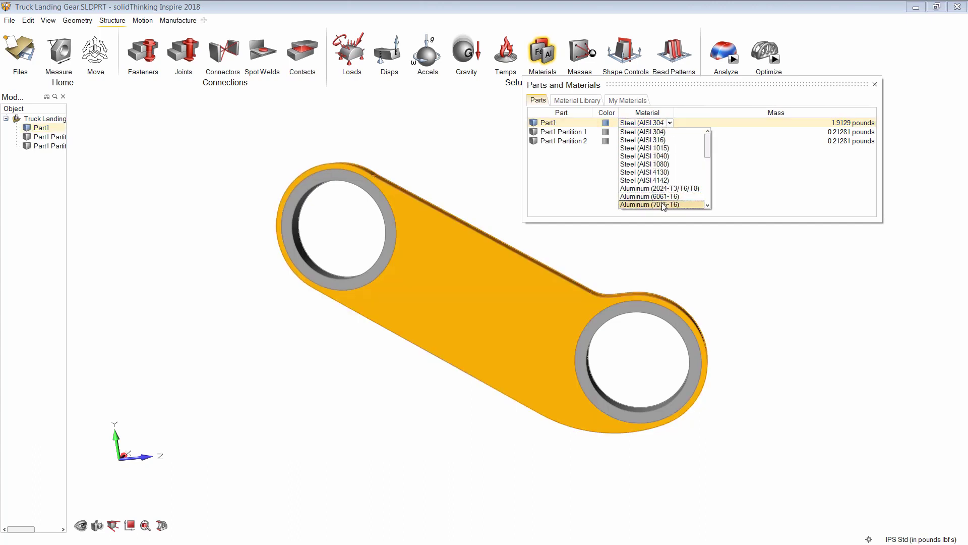
pyautogui.click(663, 205)
pyautogui.click(656, 132)
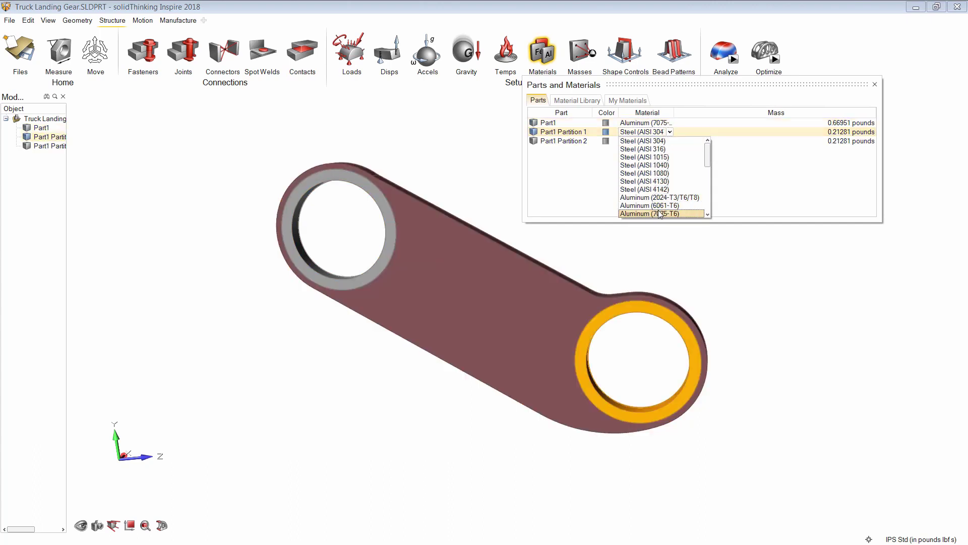
pyautogui.click(661, 214)
pyautogui.click(651, 141)
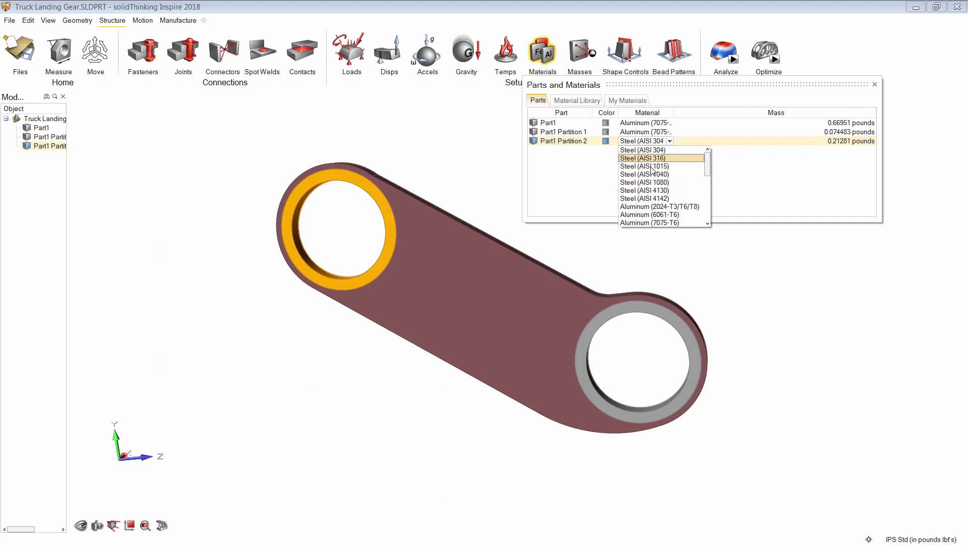
pyautogui.click(660, 216)
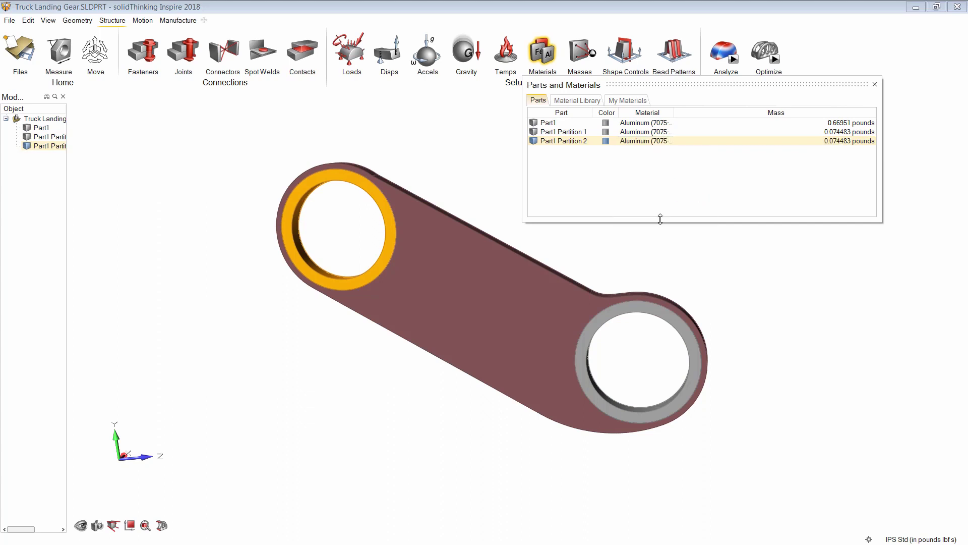
pyautogui.click(875, 85)
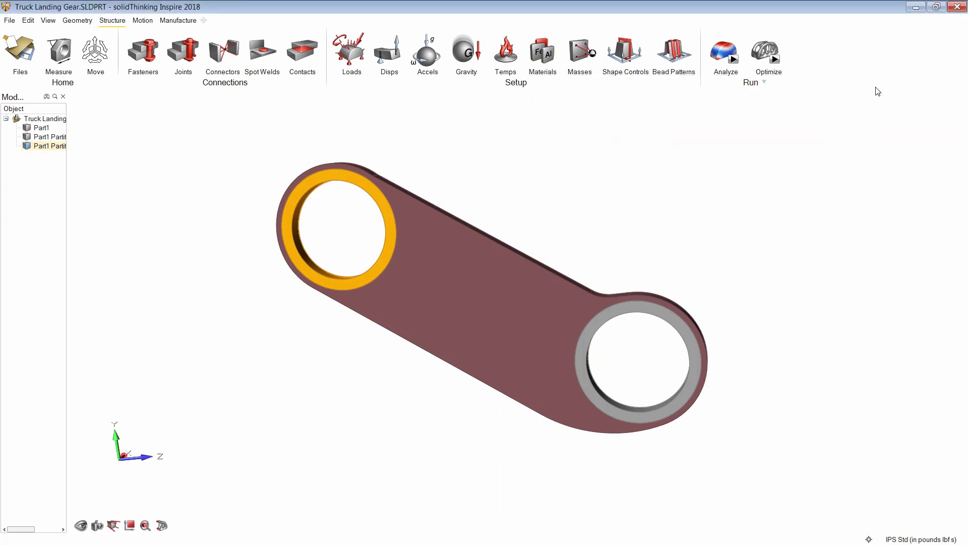
# - Apply a support to the inner face of the ring partition at the link's upper end
pyautogui.click(350, 58)
pyautogui.moveTo(353, 215); pyautogui.dragTo(340, 290, button='right')
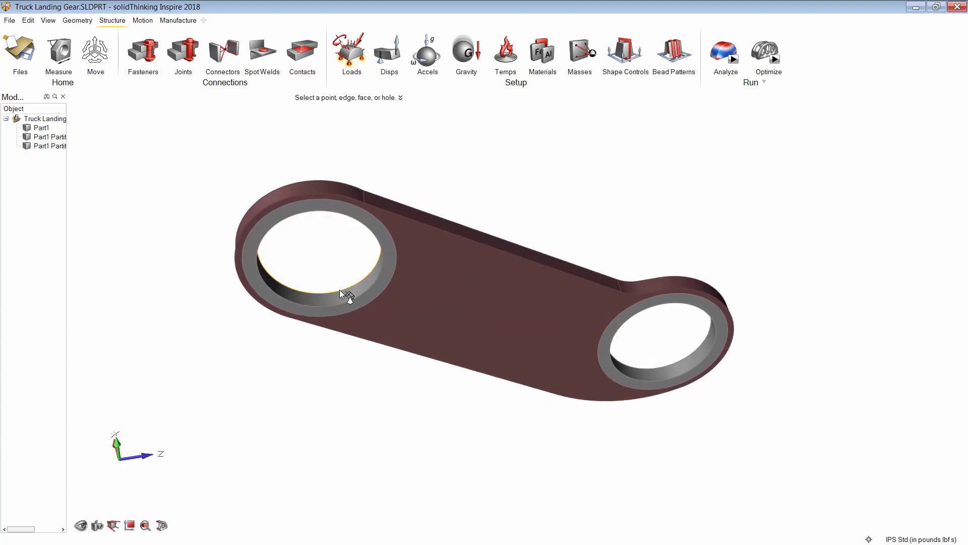
pyautogui.click(342, 298)
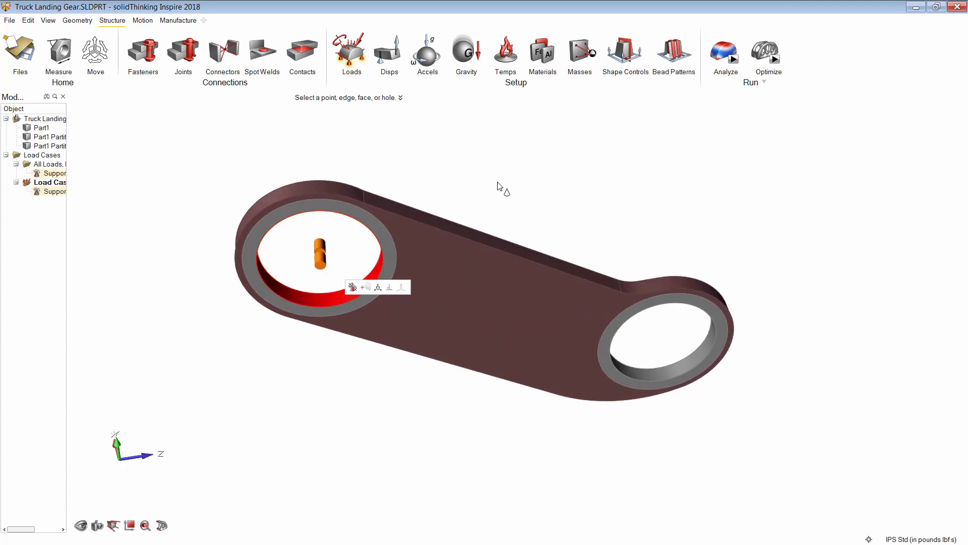
# - Apply a 200 lbf force to the inner face of the lower ring partition, directed along negative Y
pyautogui.moveTo(500, 184); pyautogui.dragTo(500, 129, button='right')
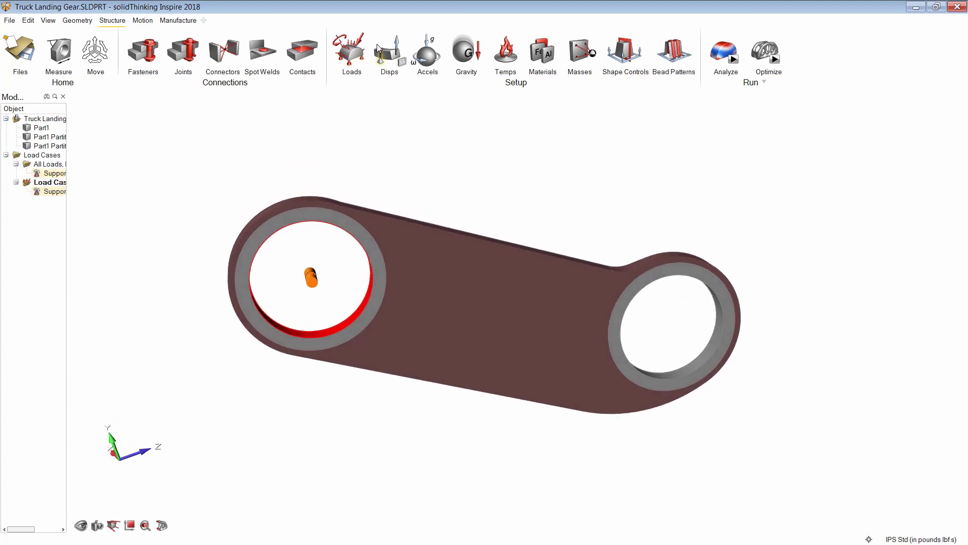
pyautogui.click(360, 45)
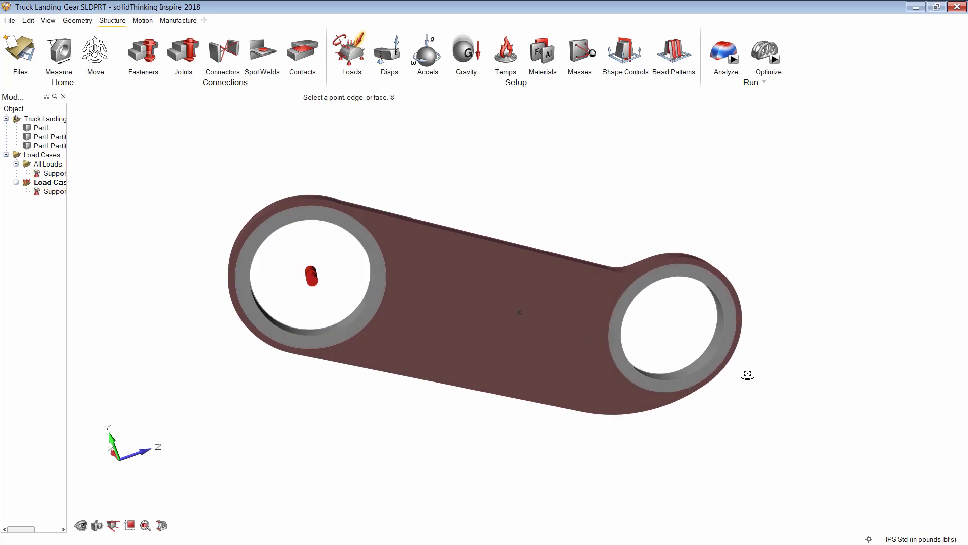
pyautogui.moveTo(746, 372); pyautogui.dragTo(641, 427, button='right')
pyautogui.click(645, 426)
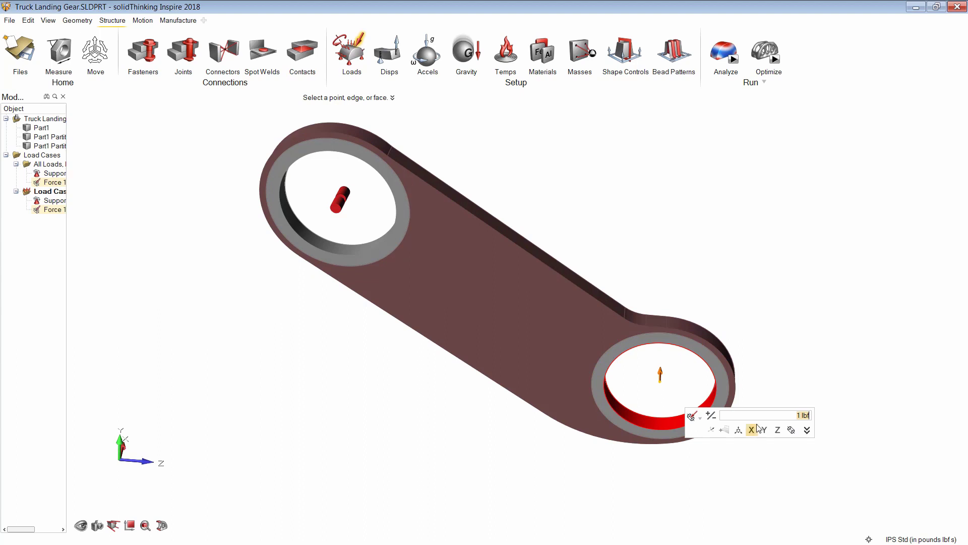
pyautogui.click(709, 416)
pyautogui.write('200')
pyautogui.moveTo(798, 340); pyautogui.dragTo(679, 401, button='middle')
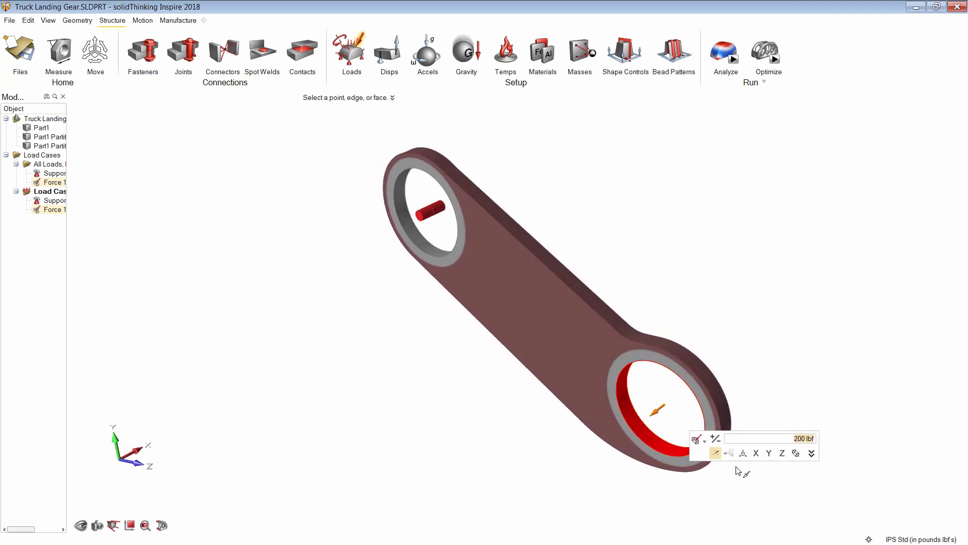
pyautogui.click(769, 453)
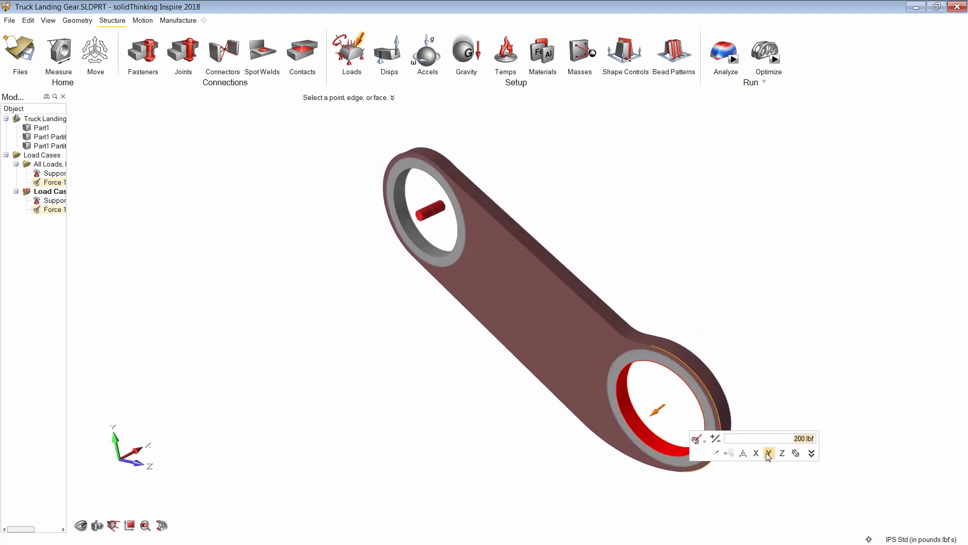
pyautogui.click(715, 438)
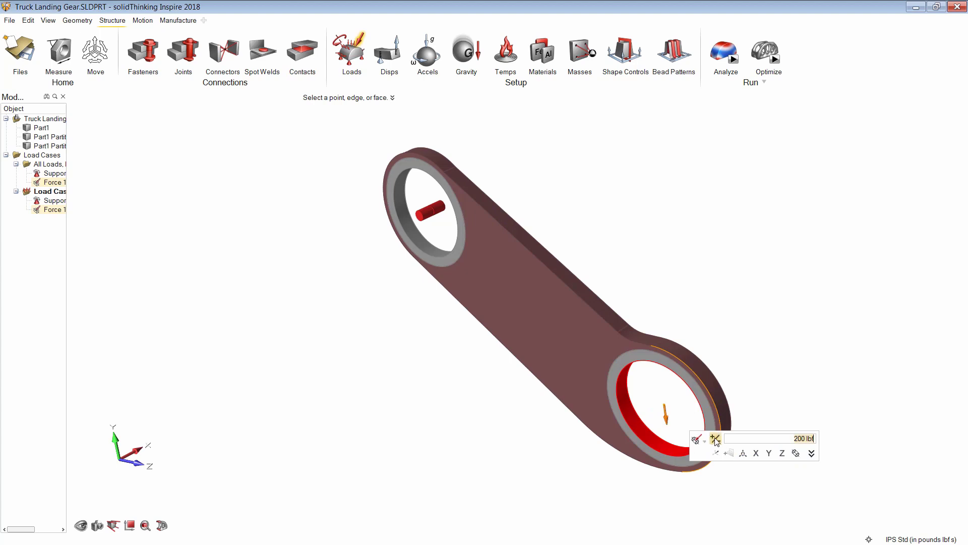
# - Move the applied force 3 in along X away from the lower ring partition
pyautogui.click(742, 456)
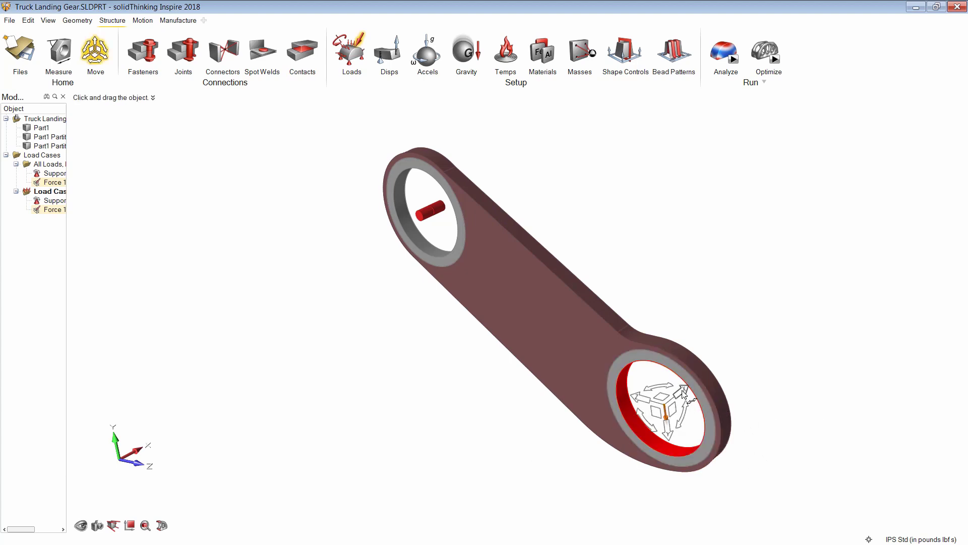
pyautogui.moveTo(720, 369); pyautogui.dragTo(761, 328)
pyautogui.moveTo(803, 438); pyautogui.dragTo(658, 419, button='middle')
pyautogui.moveTo(659, 419); pyautogui.dragTo(745, 404, button='right')
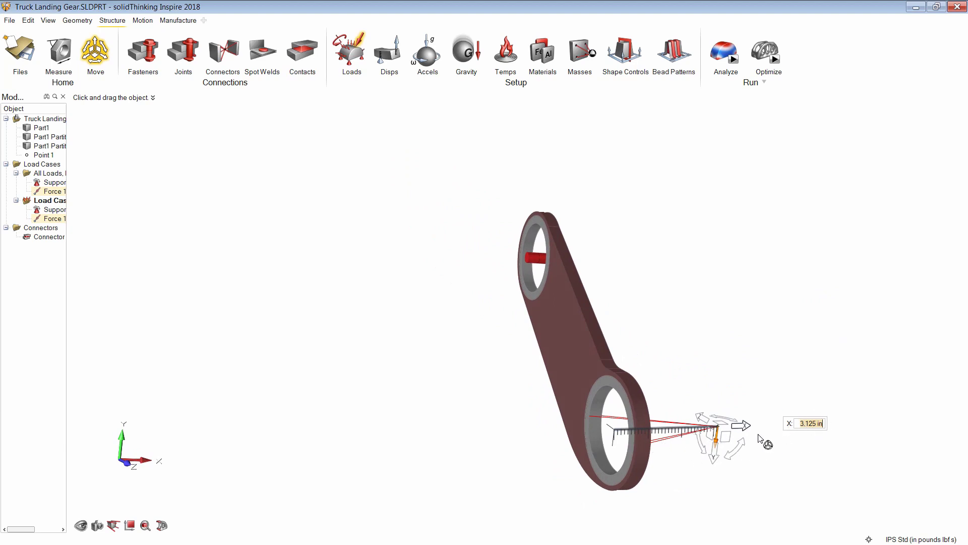
pyautogui.write('3')
pyautogui.press('Return')
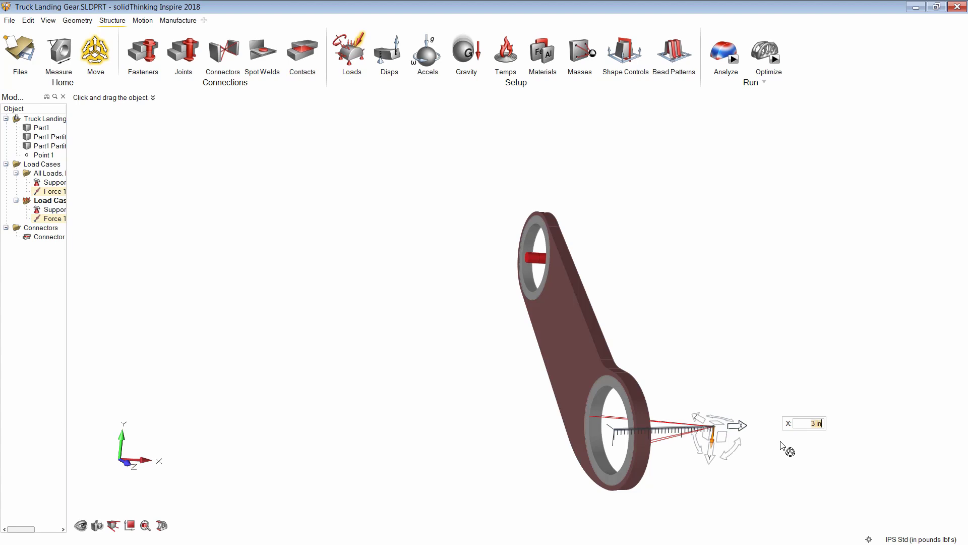
pyautogui.moveTo(713, 303); pyautogui.dragTo(698, 286, button='middle')
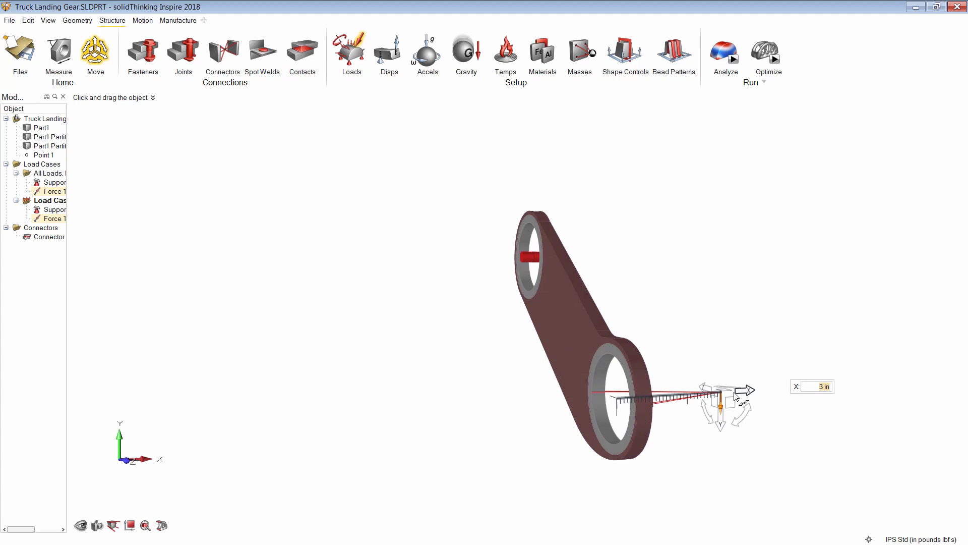
pyautogui.rightClick(812, 430)
pyautogui.rightClick(812, 430)
pyautogui.click(810, 376)
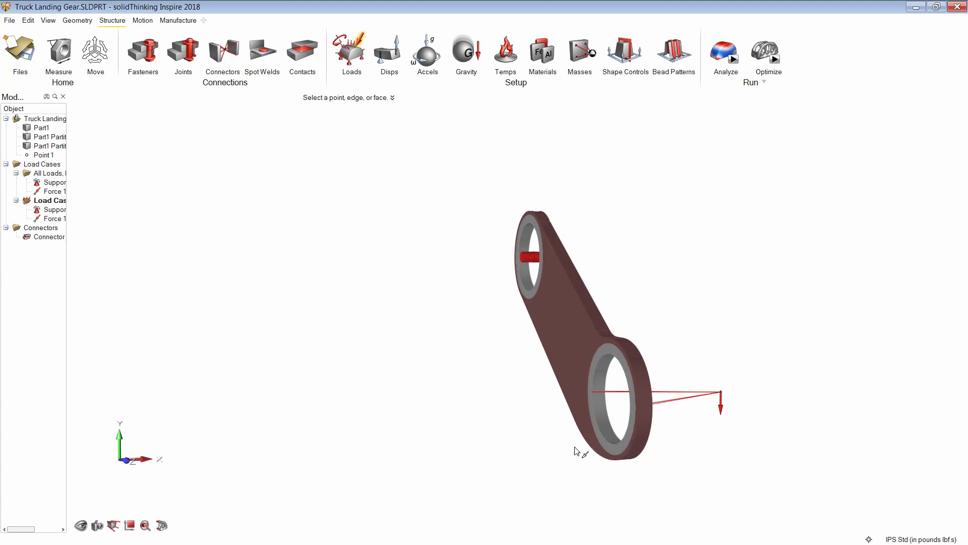
# - Add a Single Draw shape control to Part1, using the parting plane parallel to the link's flat face
pyautogui.scroll(1, 520, 423)
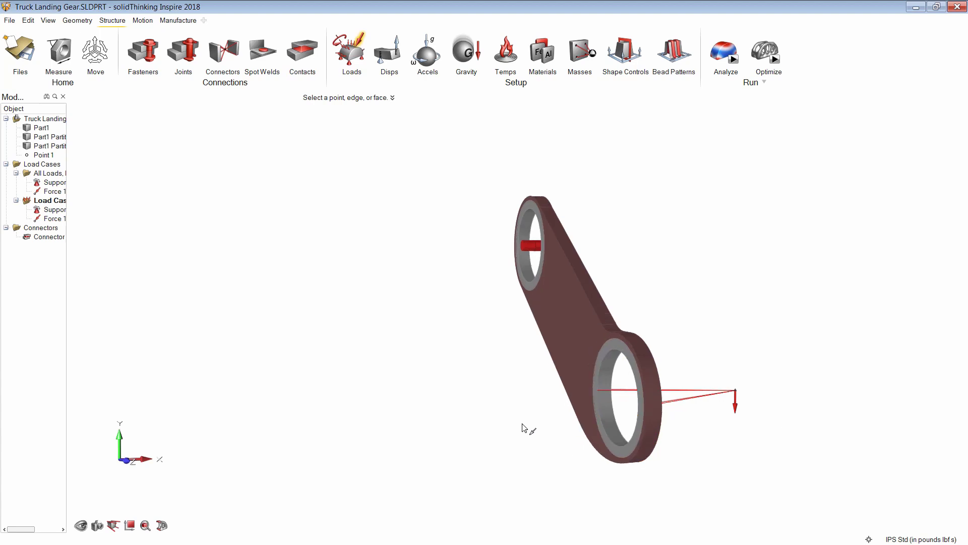
pyautogui.moveTo(547, 414); pyautogui.dragTo(587, 425, button='middle')
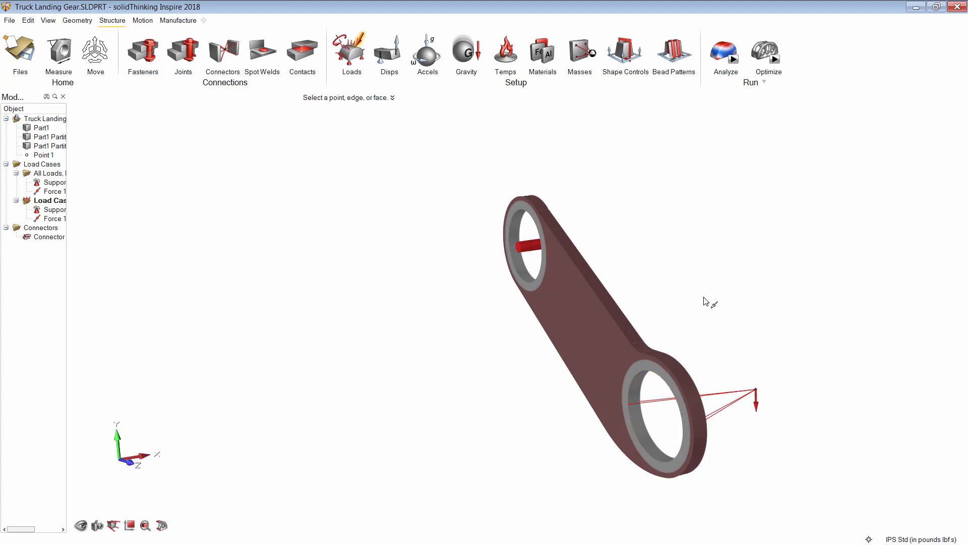
pyautogui.moveTo(705, 301); pyautogui.dragTo(734, 279, button='right')
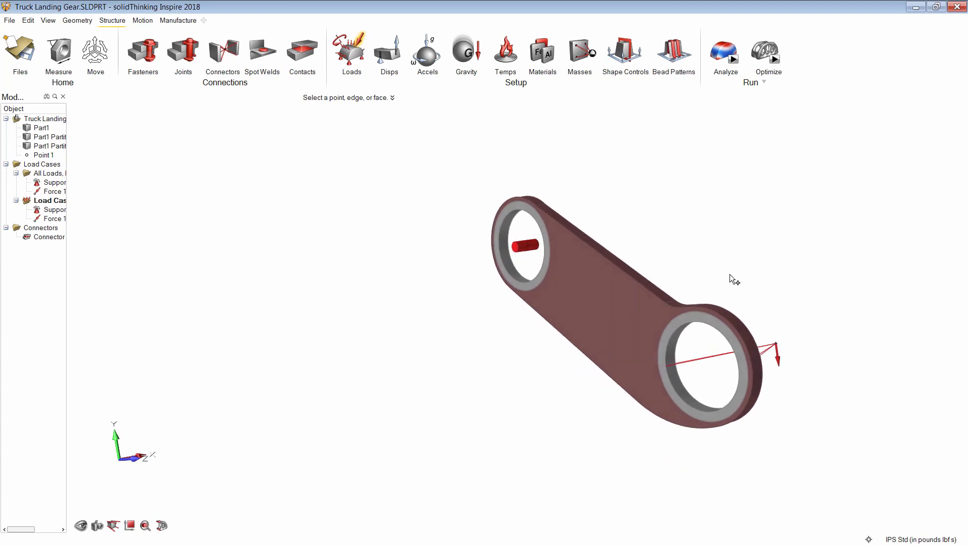
pyautogui.click(624, 64)
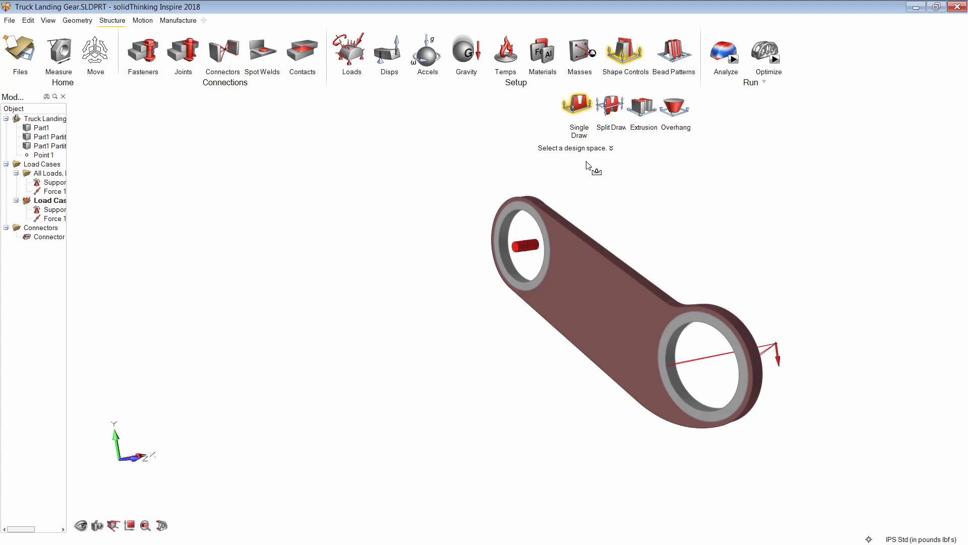
pyautogui.click(611, 295)
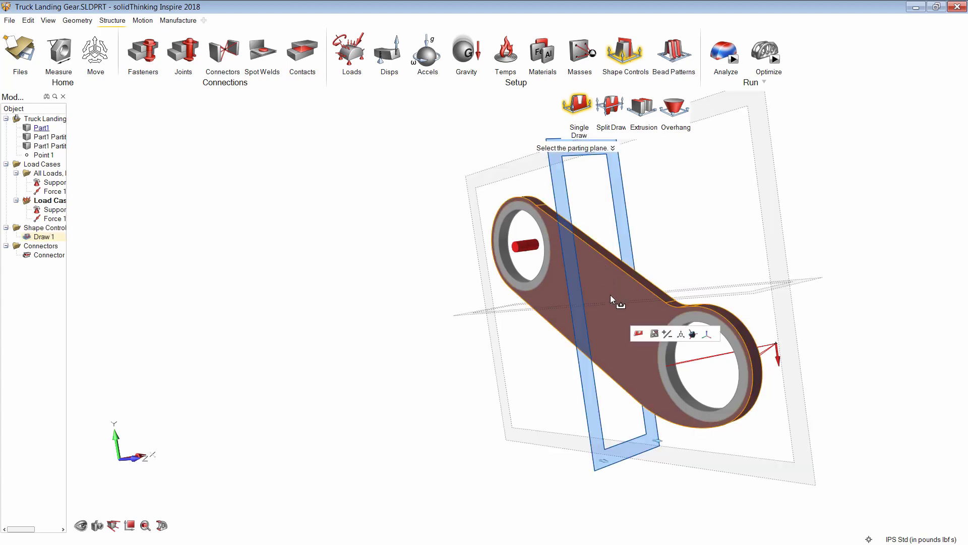
pyautogui.moveTo(762, 184); pyautogui.dragTo(878, 385, button='right')
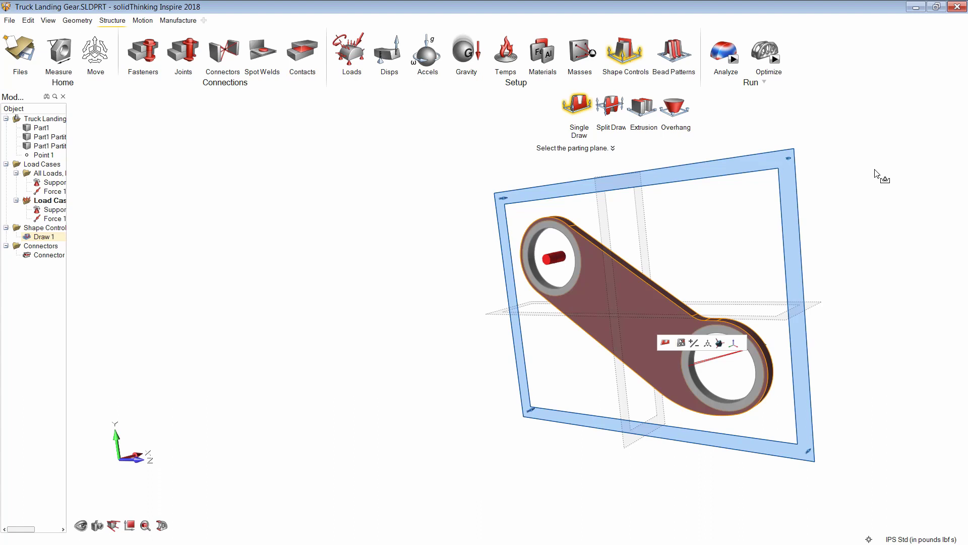
pyautogui.click(883, 159)
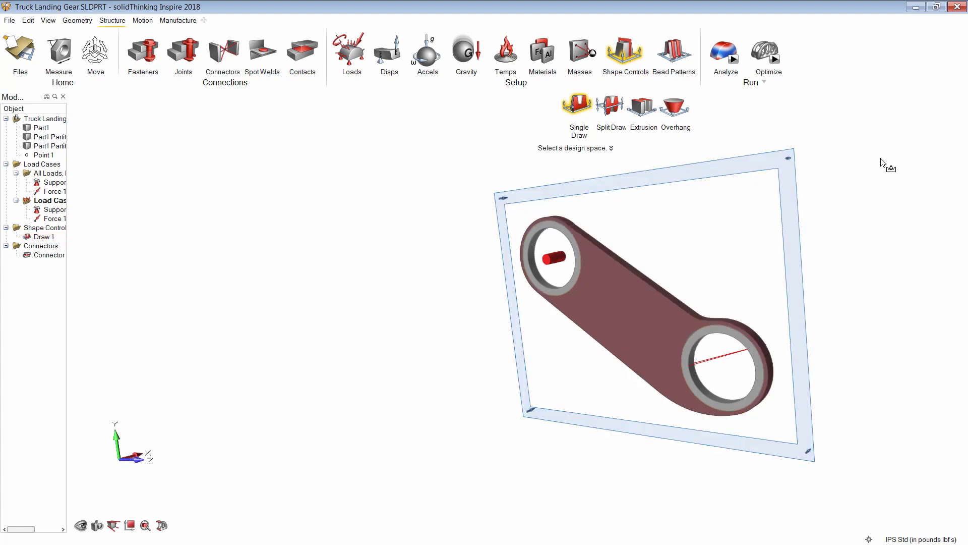
pyautogui.rightClick(910, 155)
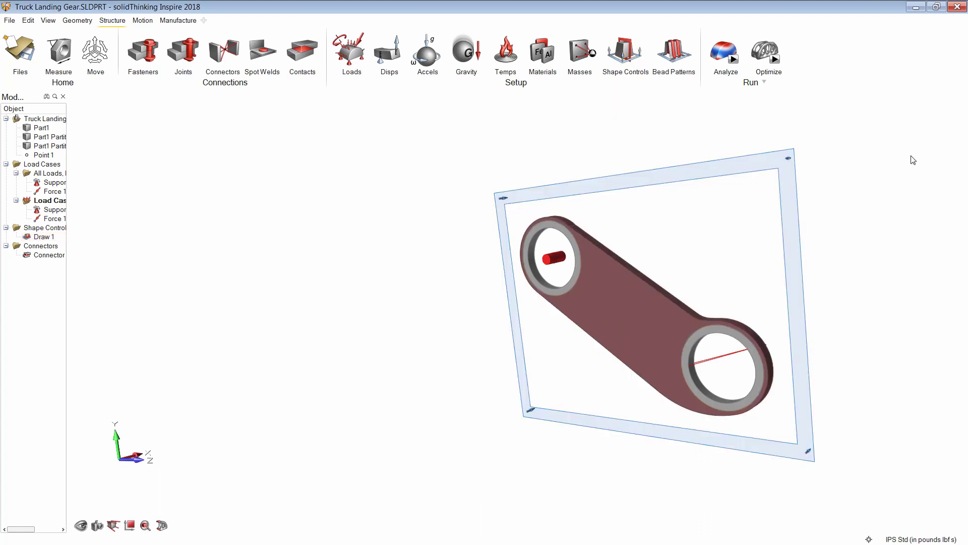
# - Configure a topology optimization with a mass target of 40% of the total design space volume
pyautogui.click(775, 60)
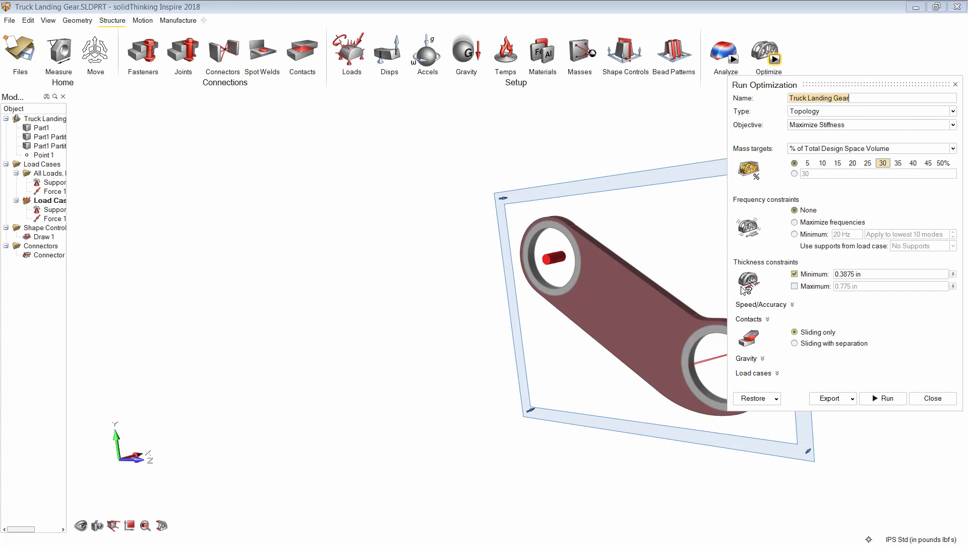
pyautogui.click(926, 114)
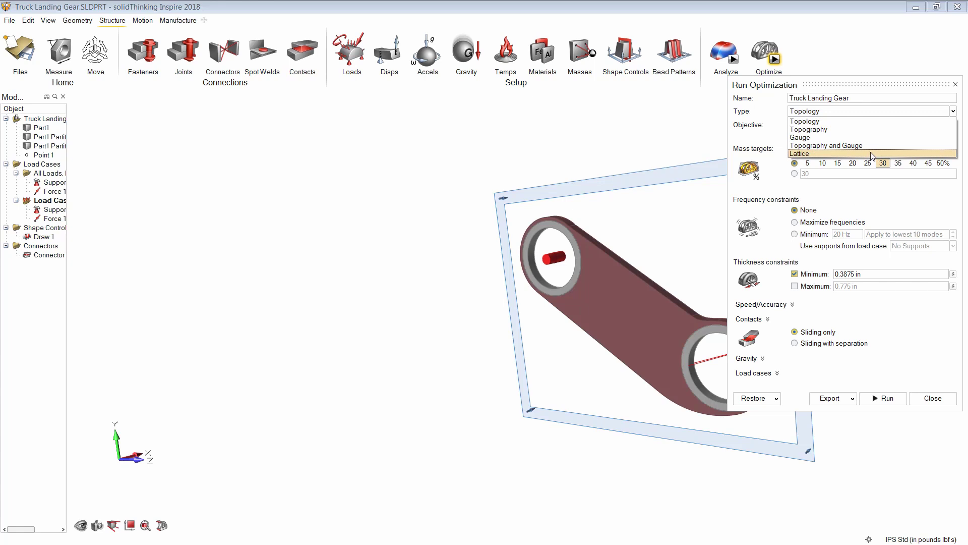
pyautogui.click(936, 112)
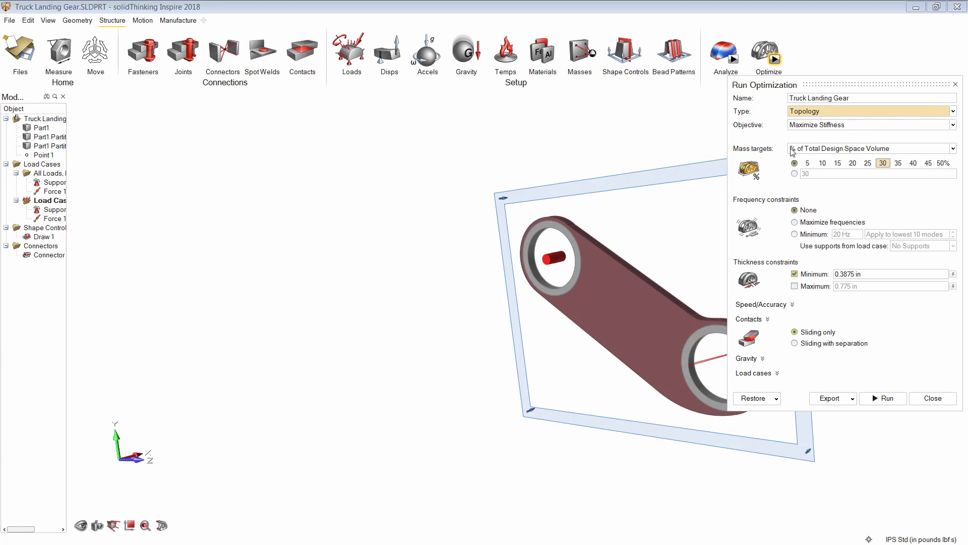
pyautogui.click(914, 163)
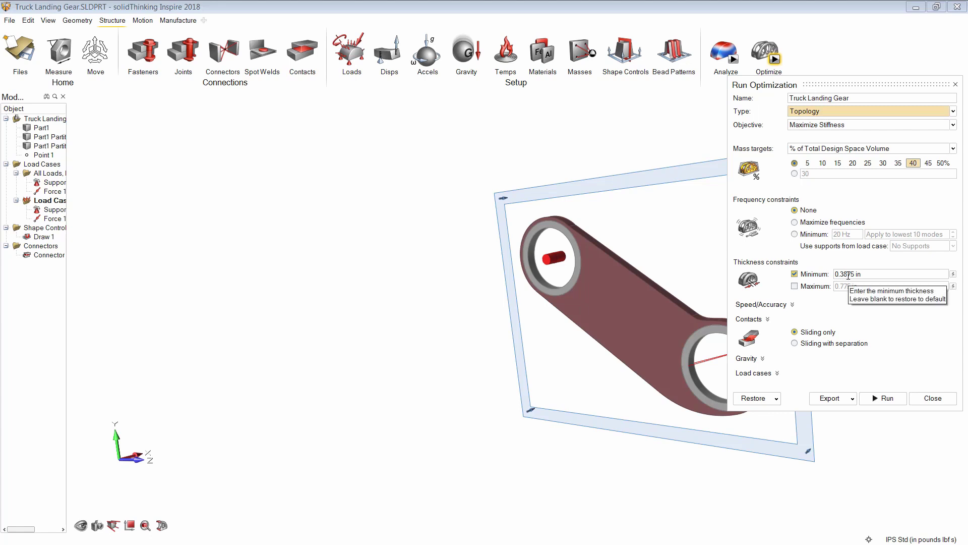
# - Set the optimization's minimum thickness to 0.25 in, show the speed/accuracy options, and close the settings without running
pyautogui.tripleClick(849, 275)
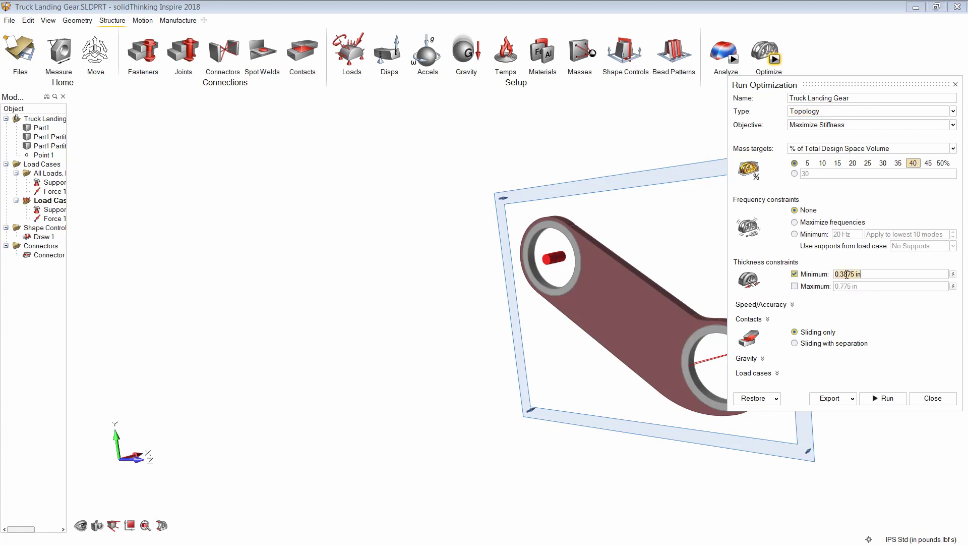
pyautogui.write('0.25')
pyautogui.click(792, 304)
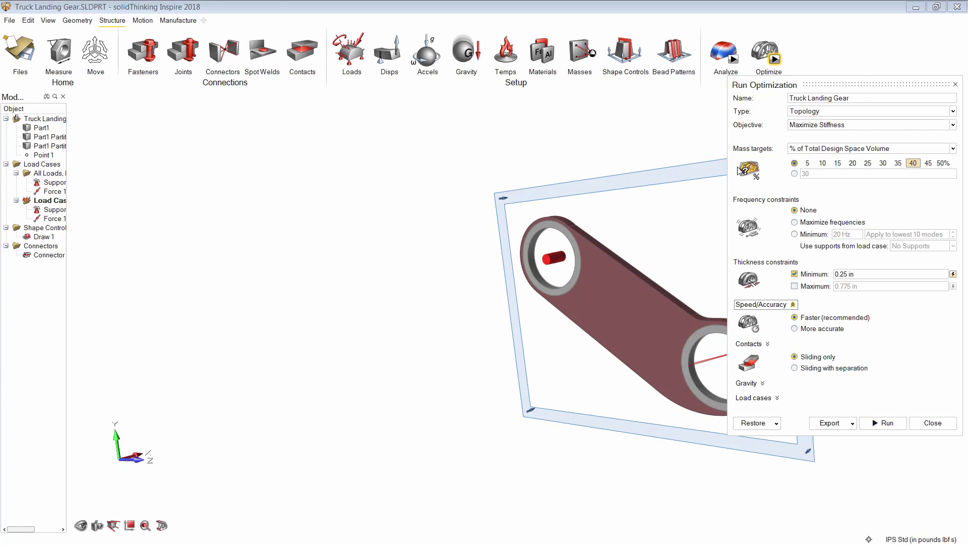
pyautogui.click(567, 121)
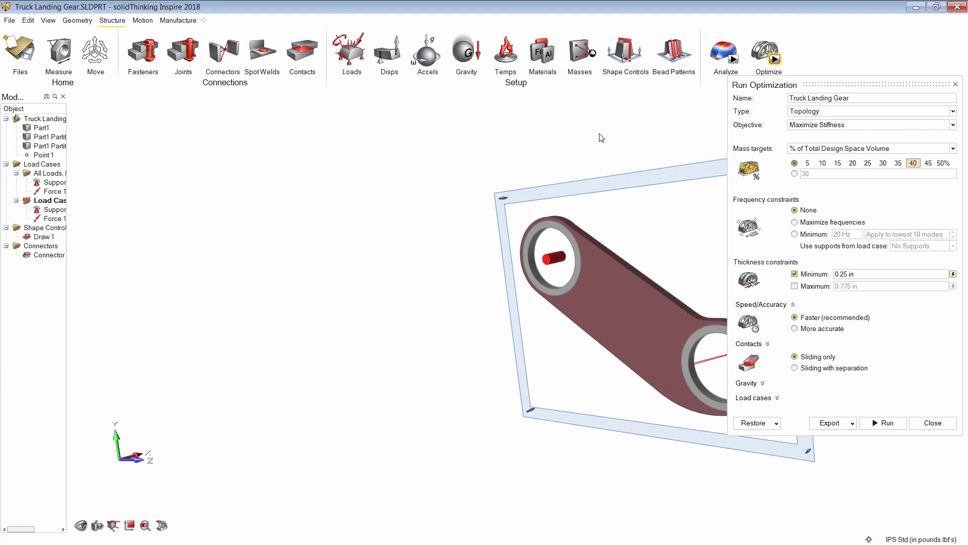
pyautogui.click(761, 55)
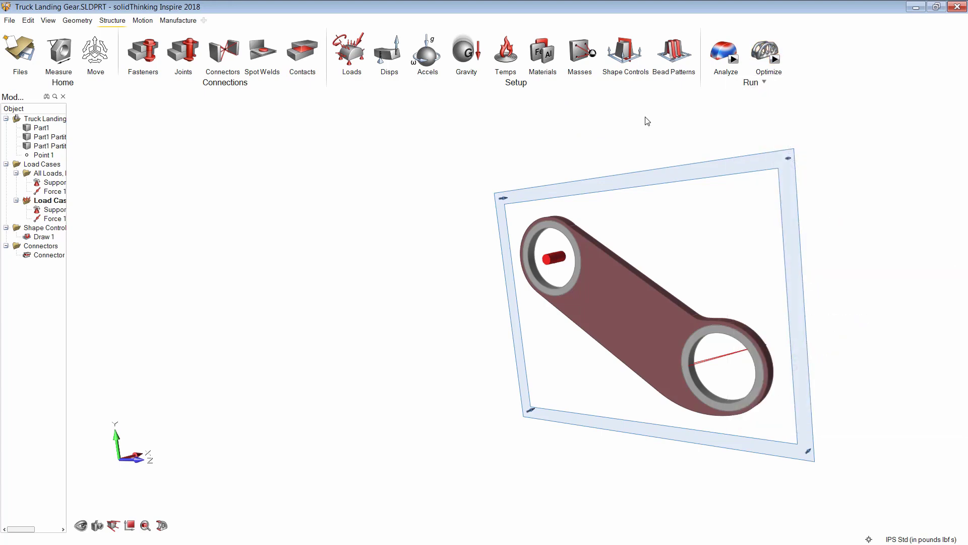
# - Open Truck Landing Gear_Polynurb.stmod without saving the current model, and compare Part1's original design space with its optimized shape
pyautogui.click(10, 20)
pyautogui.click(159, 57)
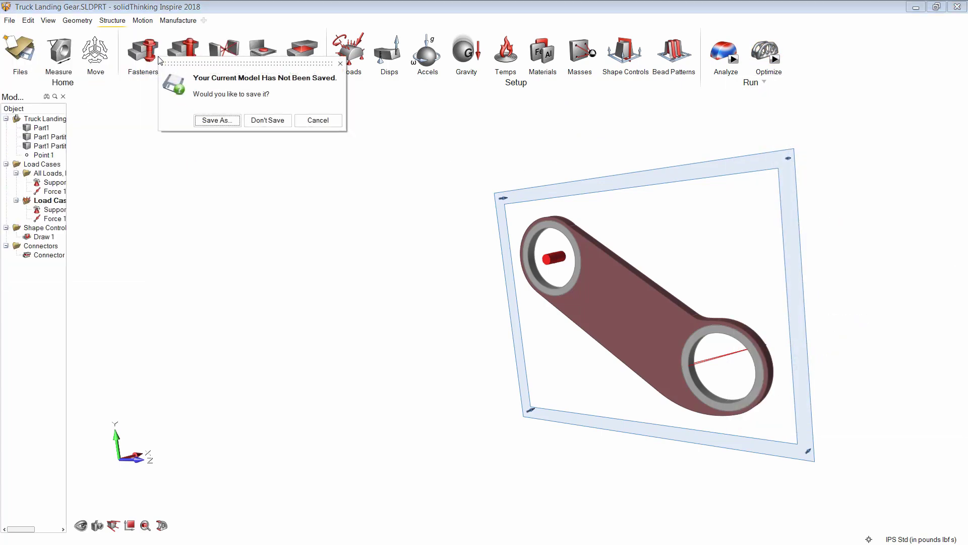
pyautogui.click(266, 120)
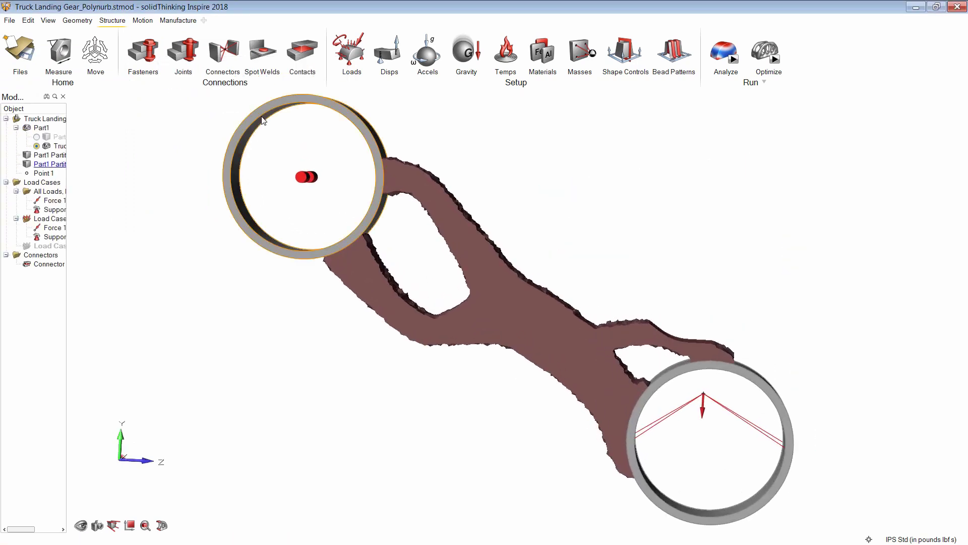
pyautogui.click(36, 137)
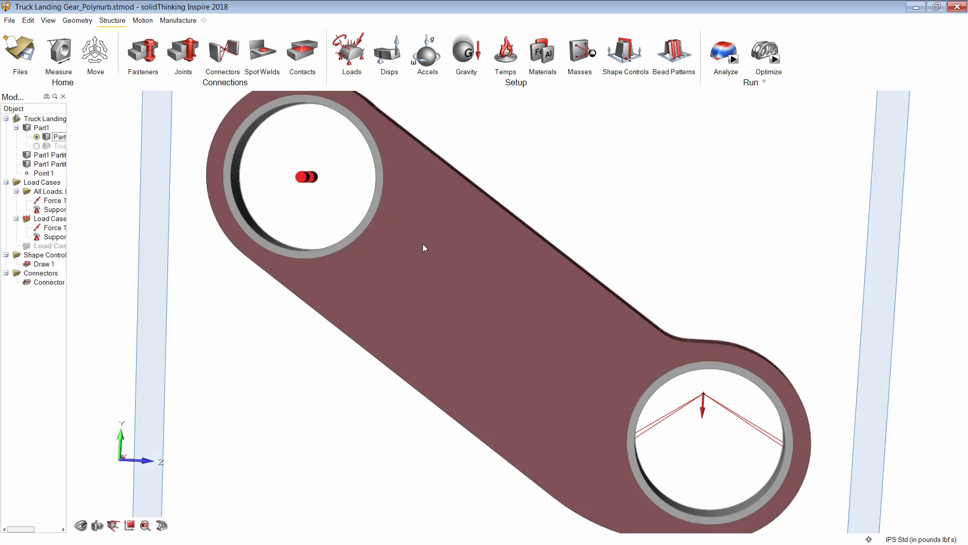
pyautogui.click(37, 146)
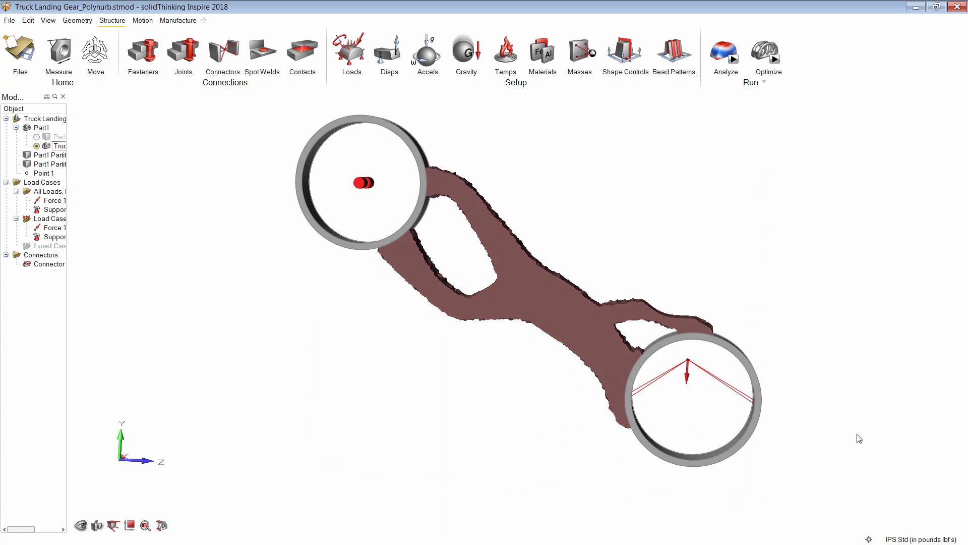
# - Slightly reduce the amount of material in the optimized link's topology with the Shape Explorer
pyautogui.click(762, 53)
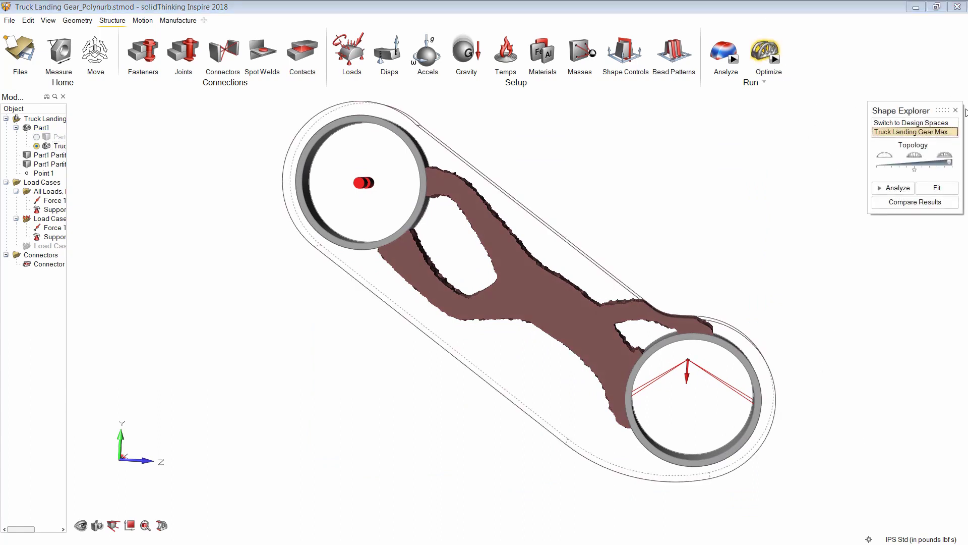
pyautogui.moveTo(951, 164)
pyautogui.mouseDown()
pyautogui.moveTo(905, 172)
pyautogui.moveTo(946, 161)
pyautogui.mouseUp()
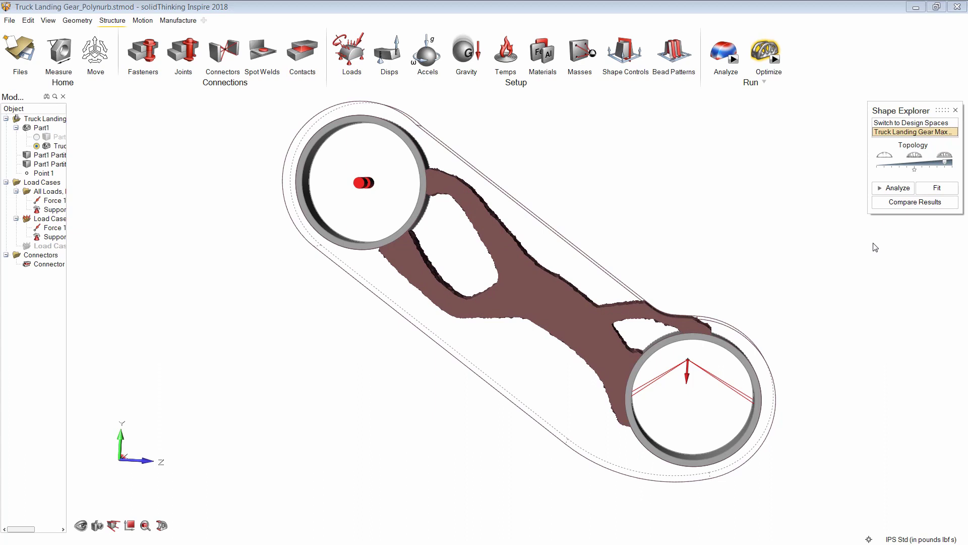
pyautogui.click(955, 111)
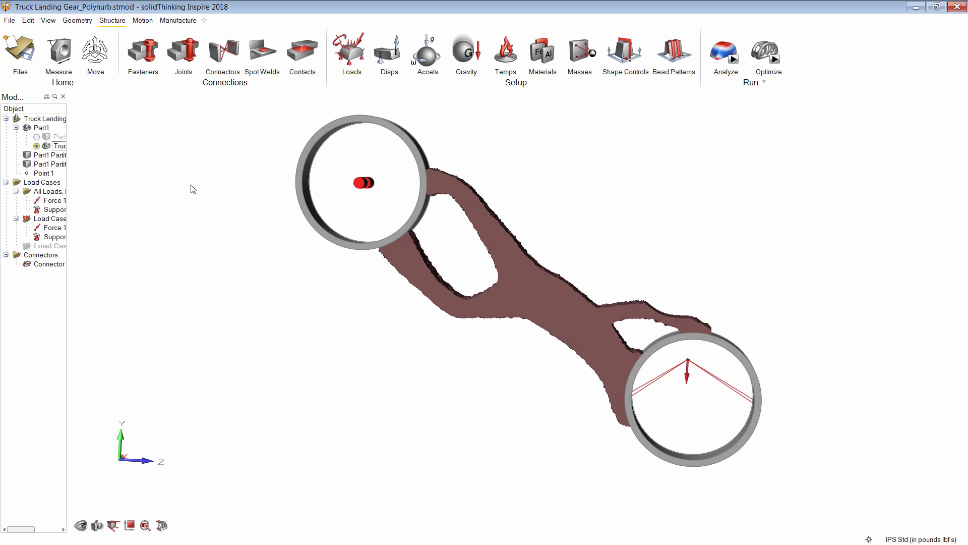
# - Start a PolyNURBS Wrap on the link's longer upper arm, placing sections from beside the first ring to where the arm meets the central web
pyautogui.click(77, 22)
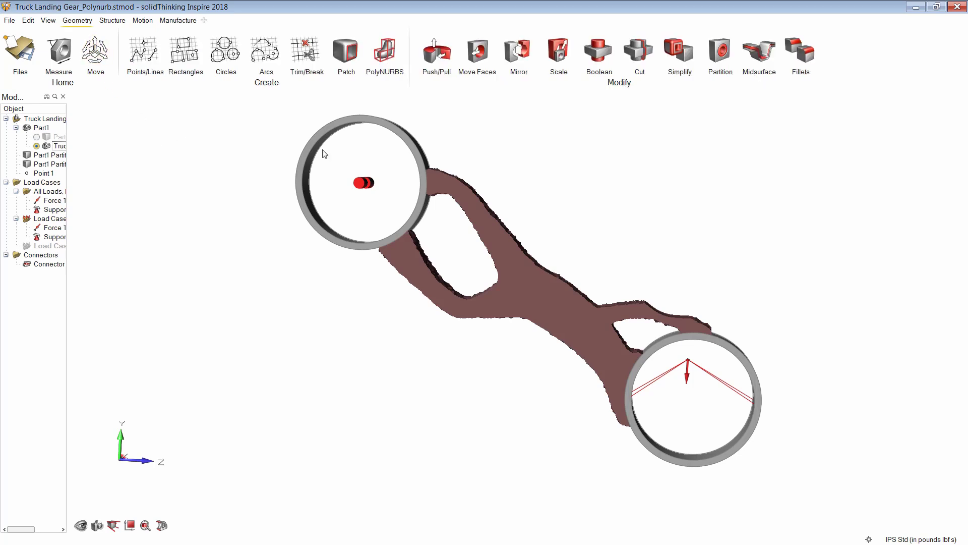
pyautogui.click(384, 52)
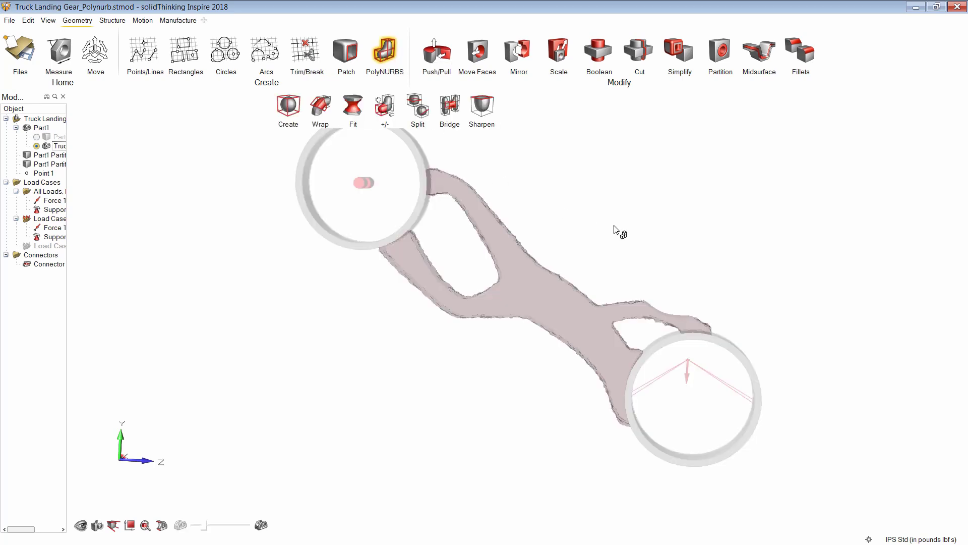
pyautogui.click(322, 112)
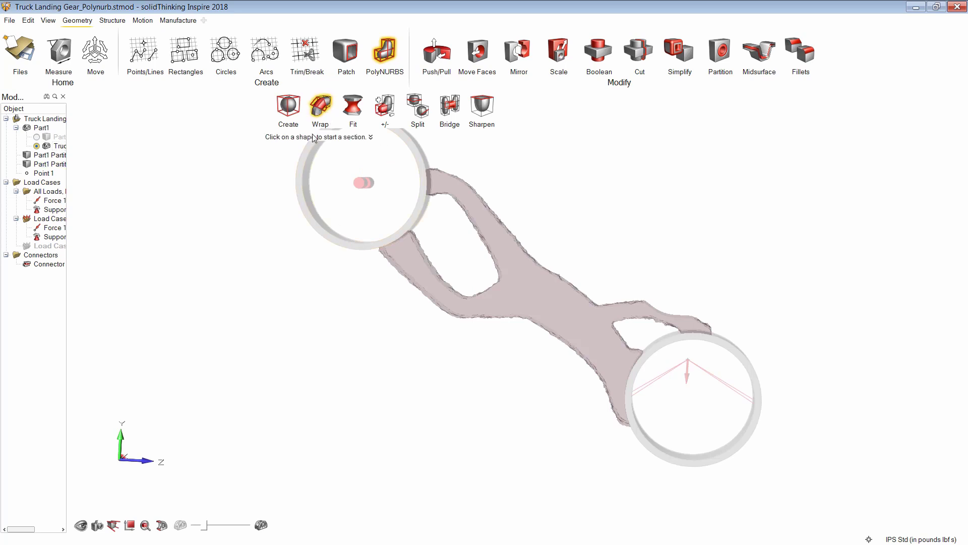
pyautogui.scroll(2, 525, 219)
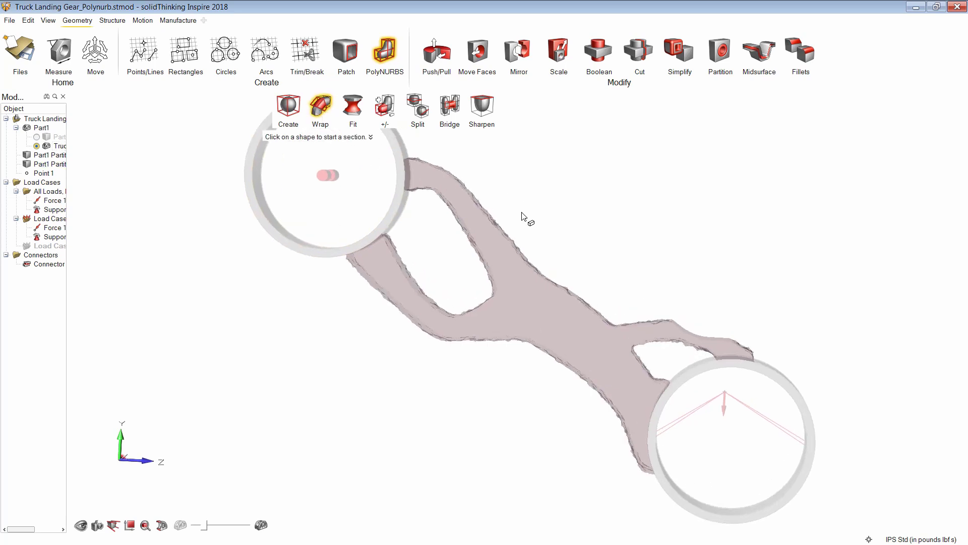
pyautogui.moveTo(597, 229); pyautogui.dragTo(612, 181, button='right')
pyautogui.moveTo(417, 210); pyautogui.dragTo(427, 272, button='right')
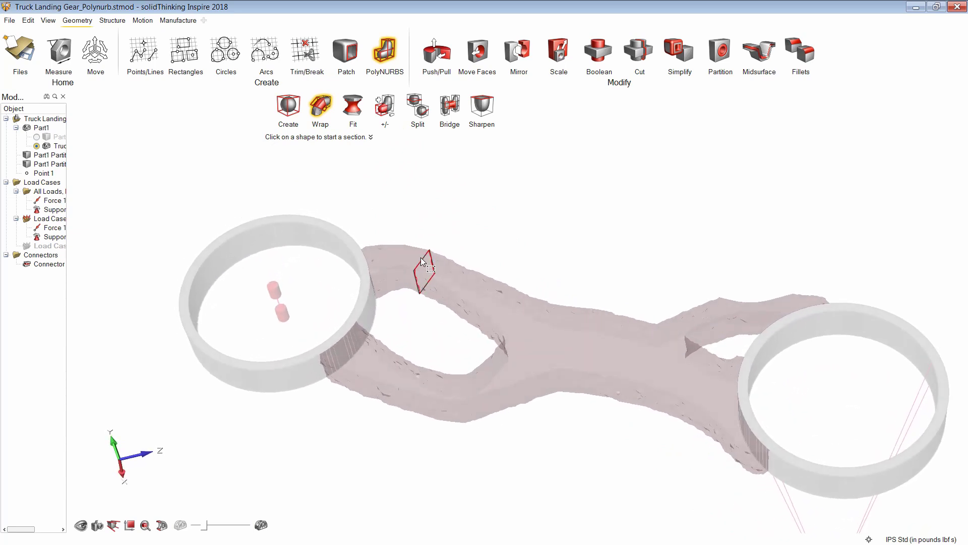
pyautogui.click(384, 255)
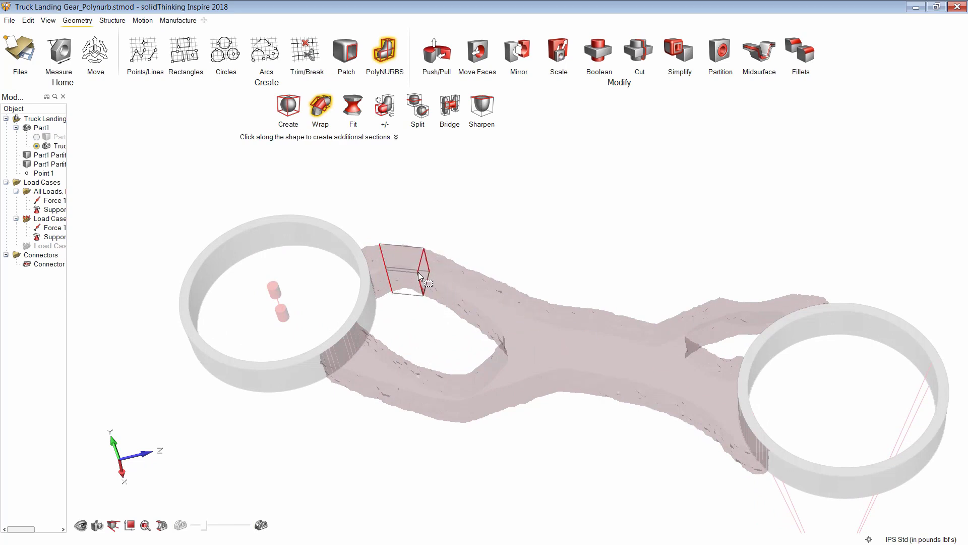
pyautogui.click(420, 277)
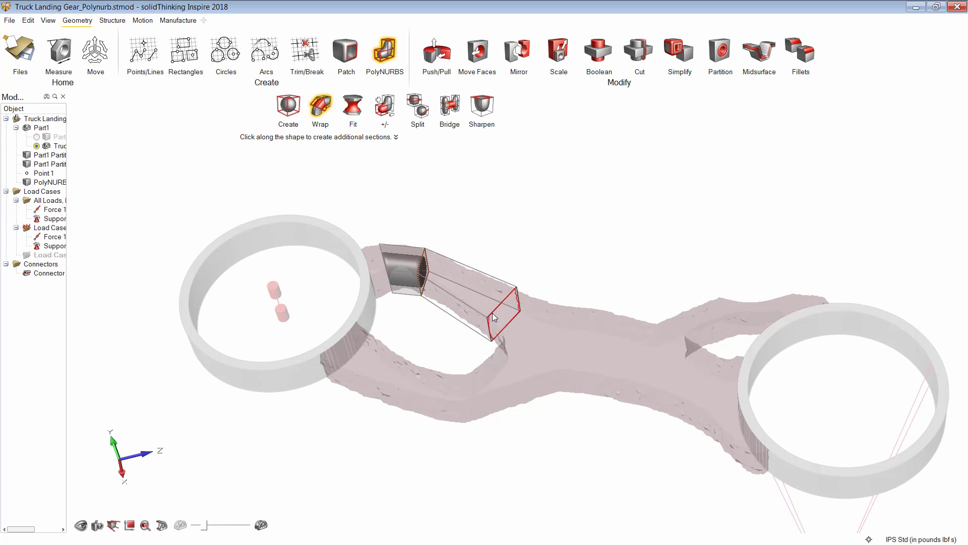
pyautogui.click(492, 312)
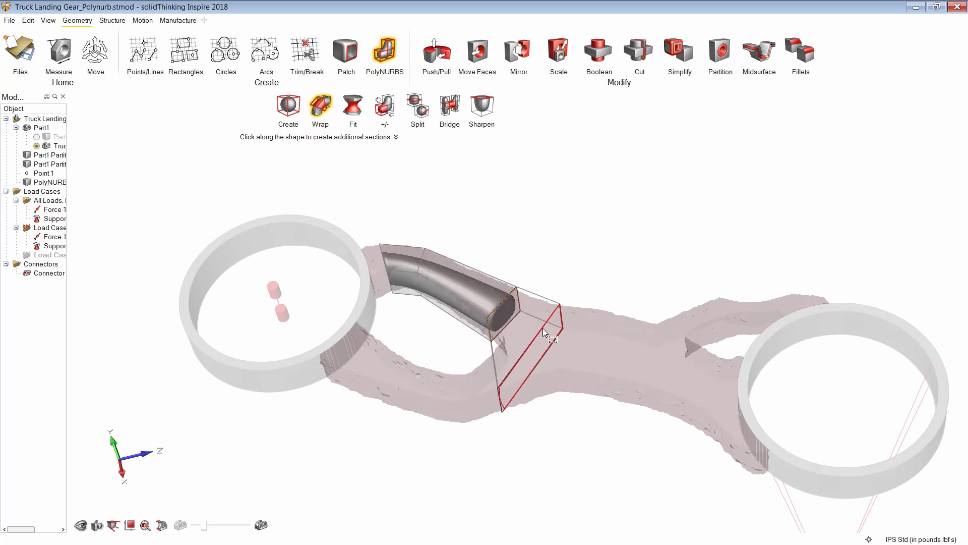
# - Extend the wrap through the central web and along the lower branch to the second ring, and finish this PolyNURBS body
pyautogui.click(548, 325)
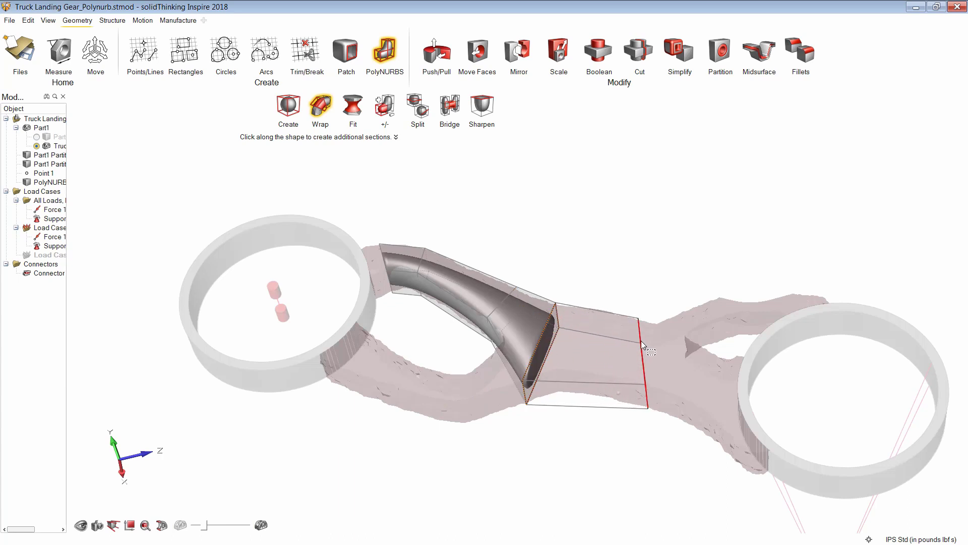
pyautogui.click(638, 370)
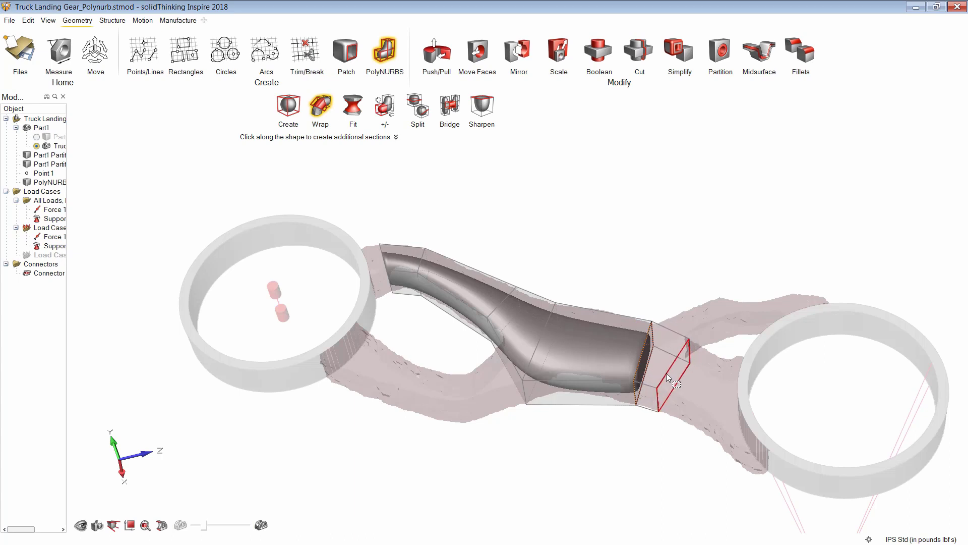
pyautogui.click(666, 374)
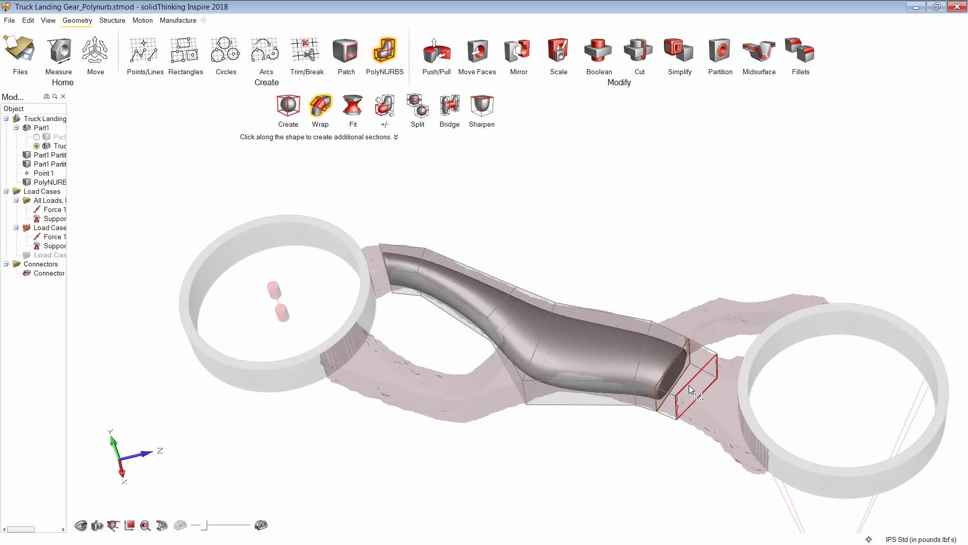
pyautogui.click(698, 384)
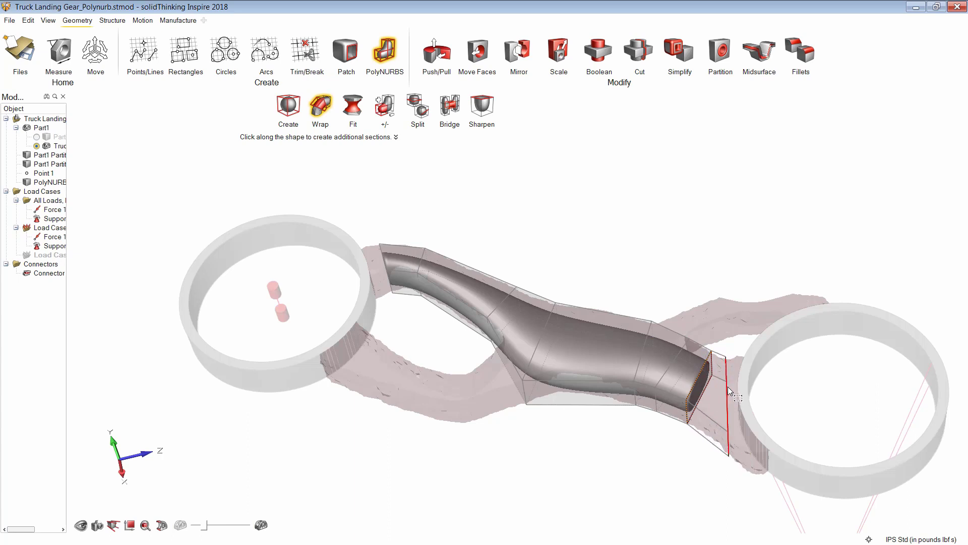
pyautogui.click(732, 388)
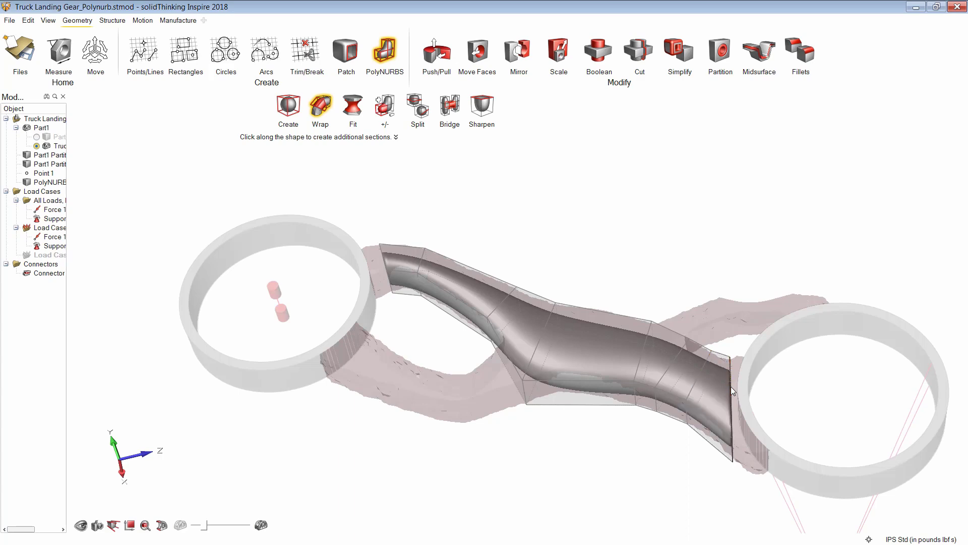
pyautogui.rightClick(728, 378)
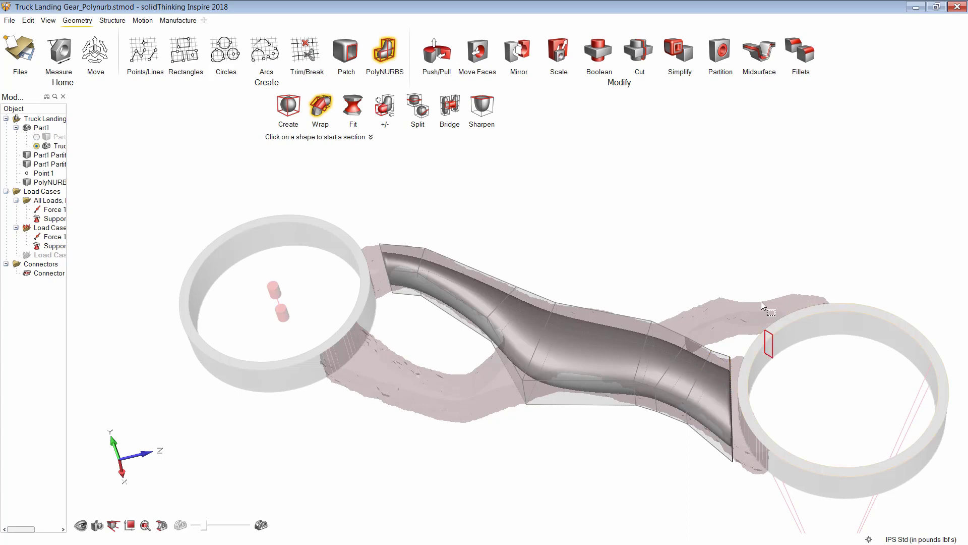
# - Wrap the short upper branch beside the second ring with its own PolyNURBS body, ending just before the ring
pyautogui.moveTo(754, 237); pyautogui.dragTo(681, 346, button='middle')
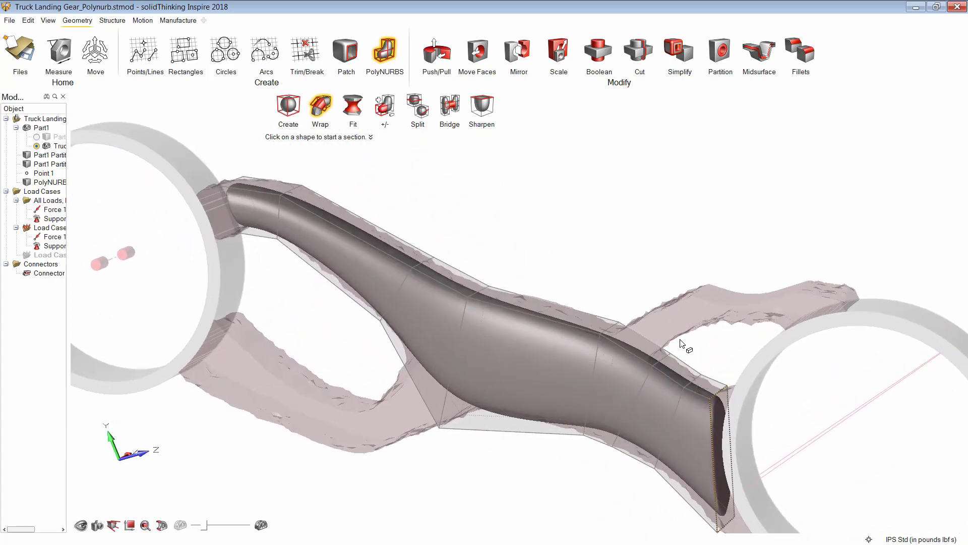
pyautogui.click(651, 331)
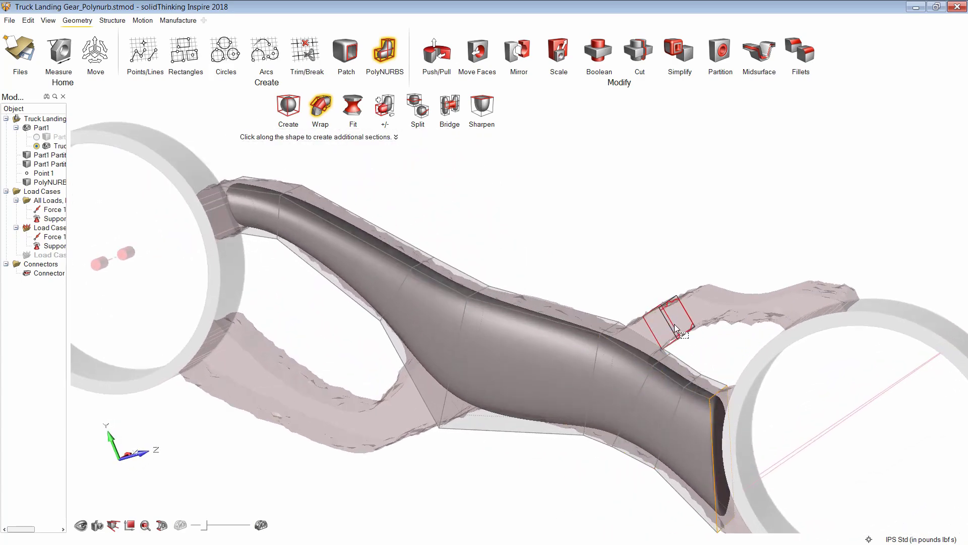
pyautogui.click(705, 326)
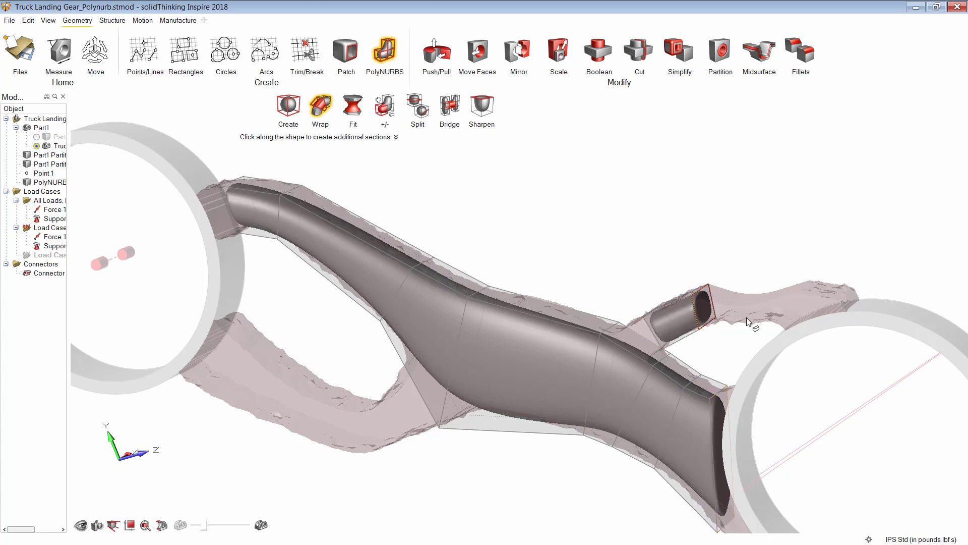
pyautogui.click(750, 317)
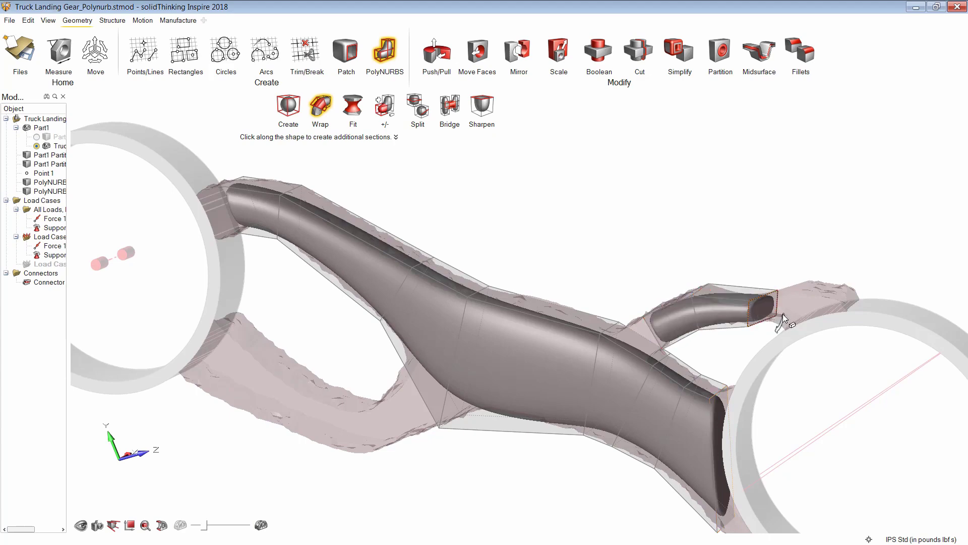
pyautogui.moveTo(798, 308); pyautogui.dragTo(846, 261, button='middle')
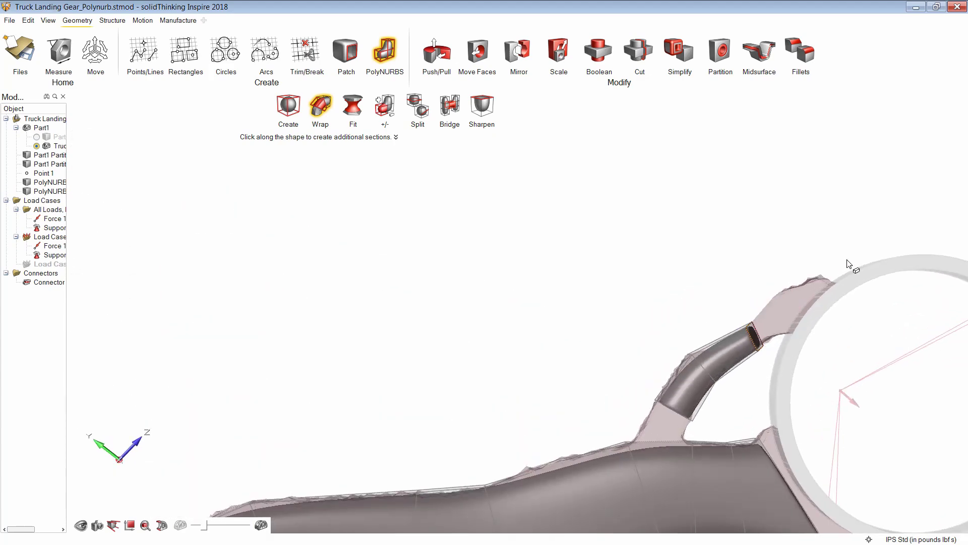
pyautogui.click(780, 331)
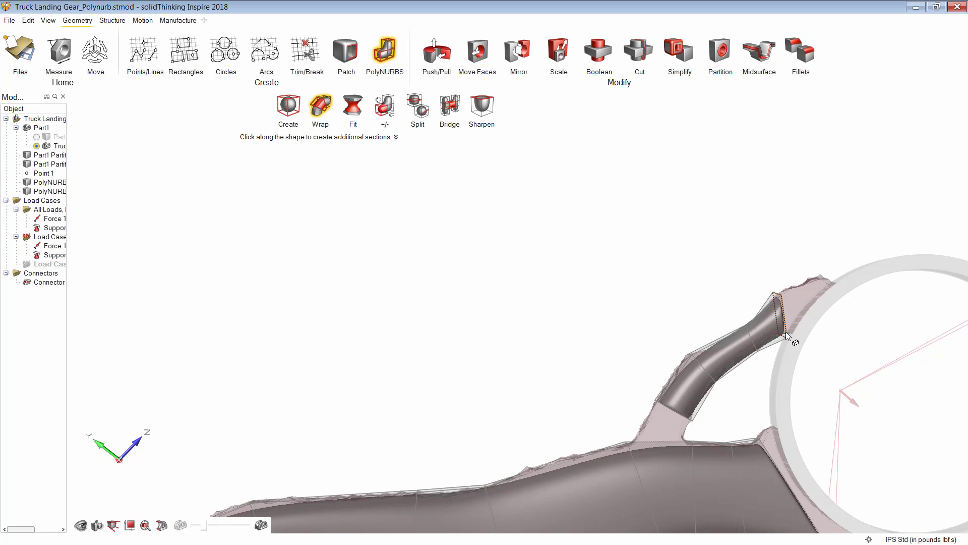
pyautogui.scroll(-1, 654, 323)
pyautogui.moveTo(654, 323); pyautogui.dragTo(658, 252, button='middle')
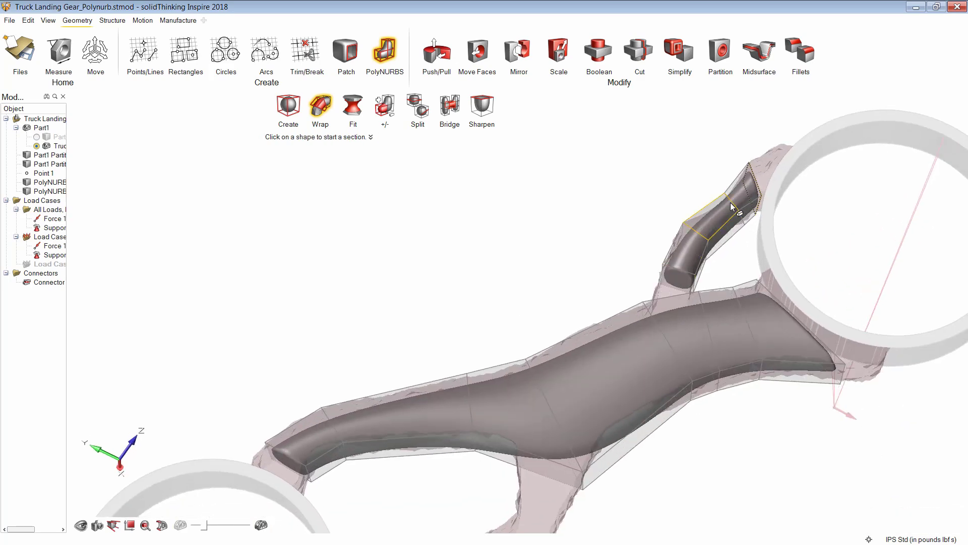
# - Wrap the lower arm from the first ring around its bend, ending just short of the main PolyNURBS body
pyautogui.moveTo(501, 346); pyautogui.dragTo(592, 444, button='middle')
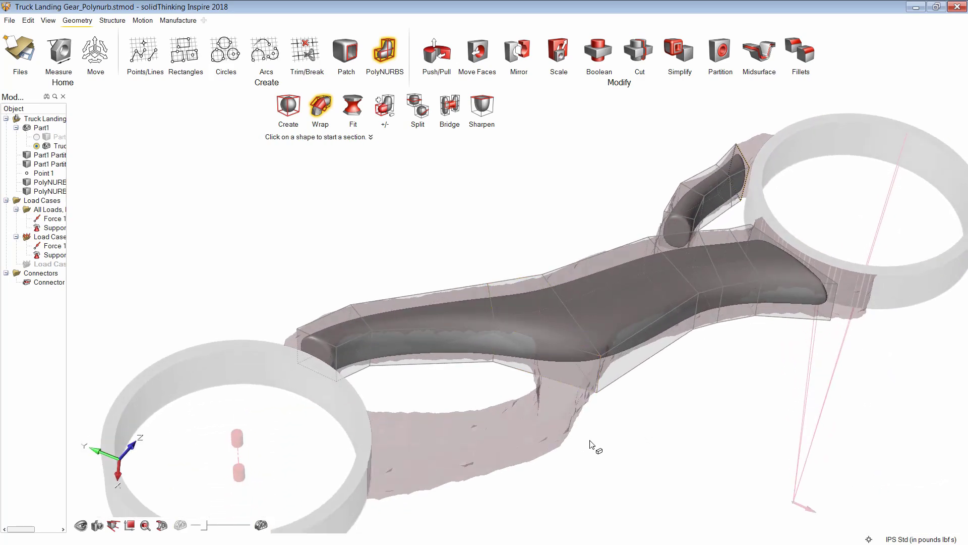
pyautogui.scroll(1, 590, 440)
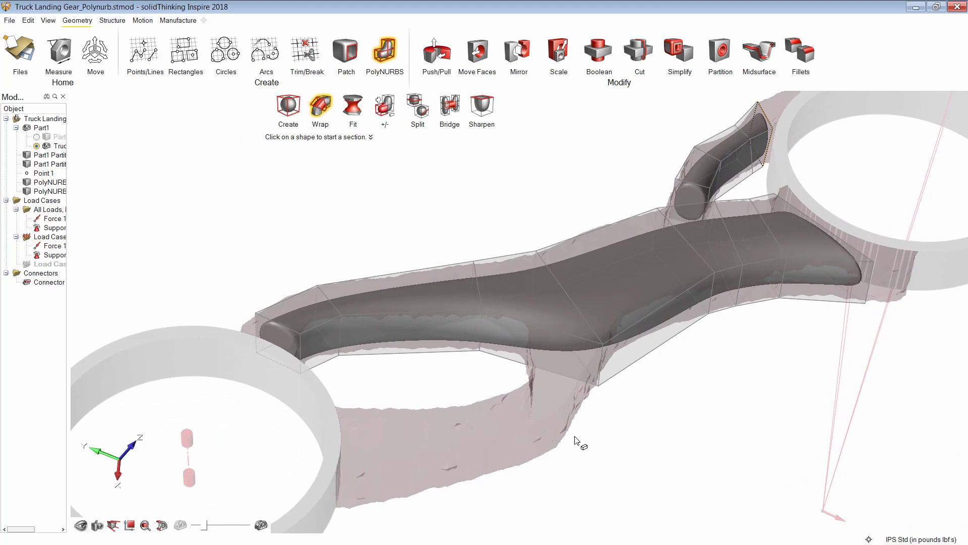
pyautogui.click(355, 435)
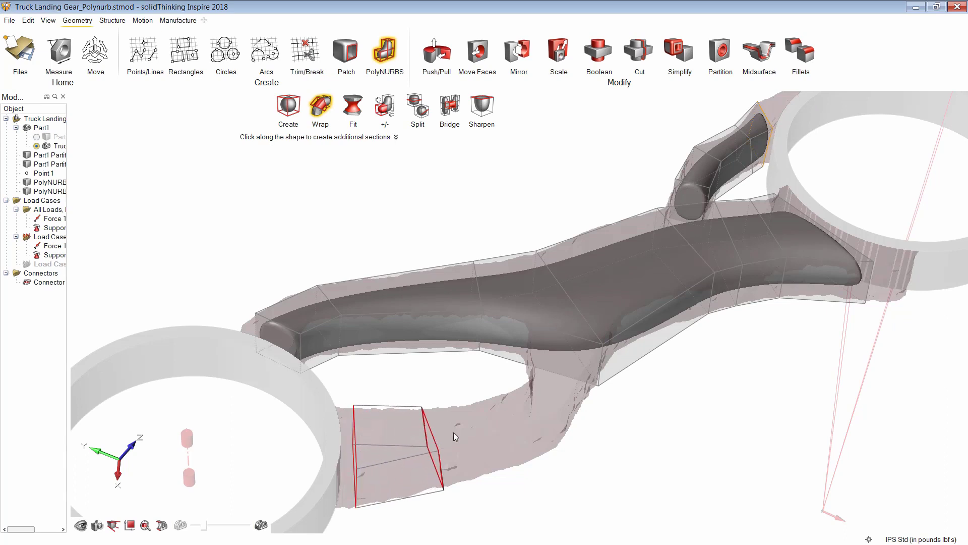
pyautogui.click(511, 413)
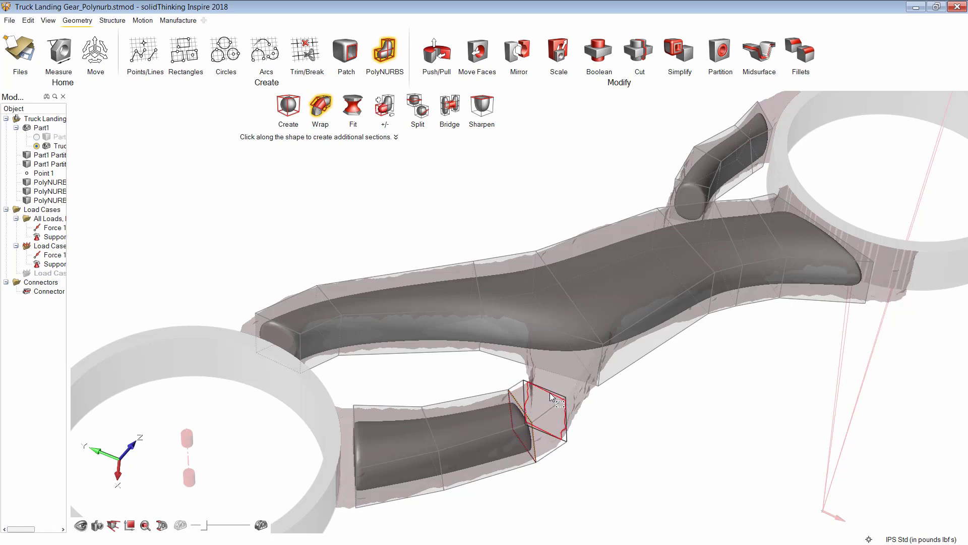
pyautogui.click(555, 387)
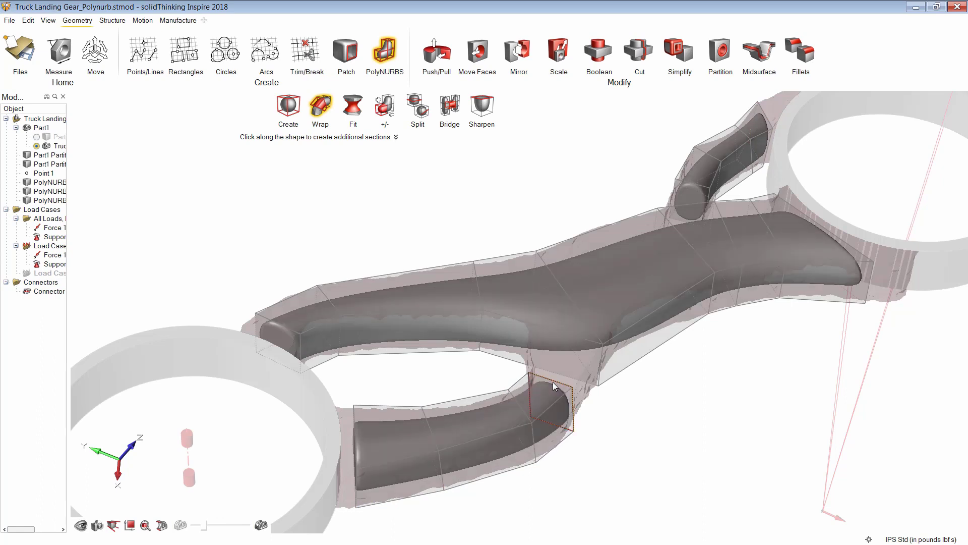
pyautogui.scroll(3, 549, 361)
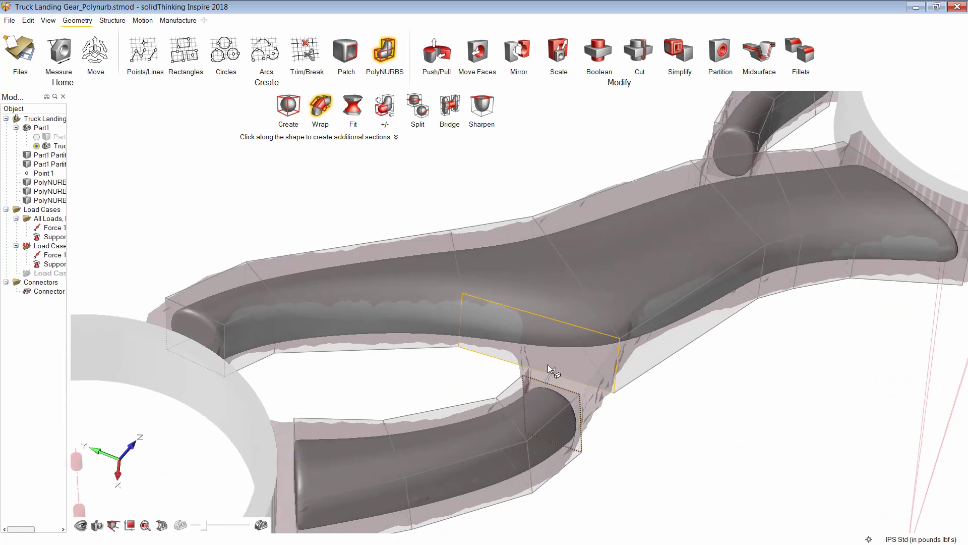
pyautogui.moveTo(551, 359); pyautogui.dragTo(520, 390, button='middle')
pyautogui.click(519, 390)
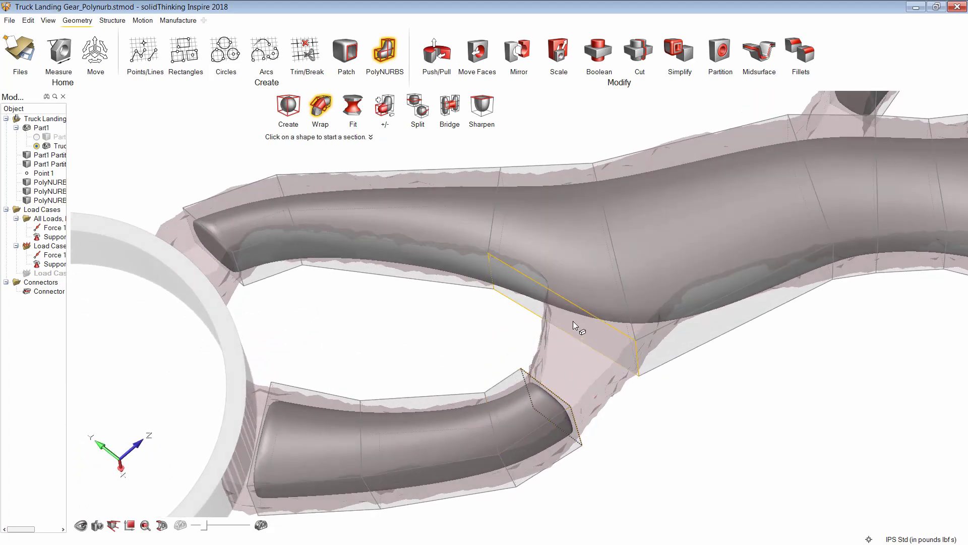
# - Split the main body's PolyNURBS cage with a new loop where the lower arm's inner edge meets the central web
pyautogui.moveTo(562, 355); pyautogui.dragTo(518, 301, button='middle')
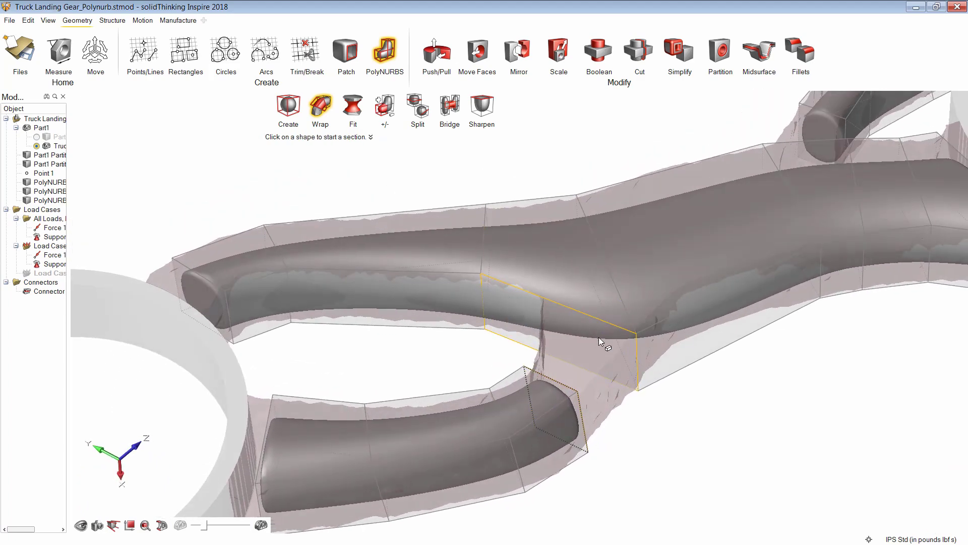
pyautogui.moveTo(596, 356); pyautogui.dragTo(587, 390, button='middle')
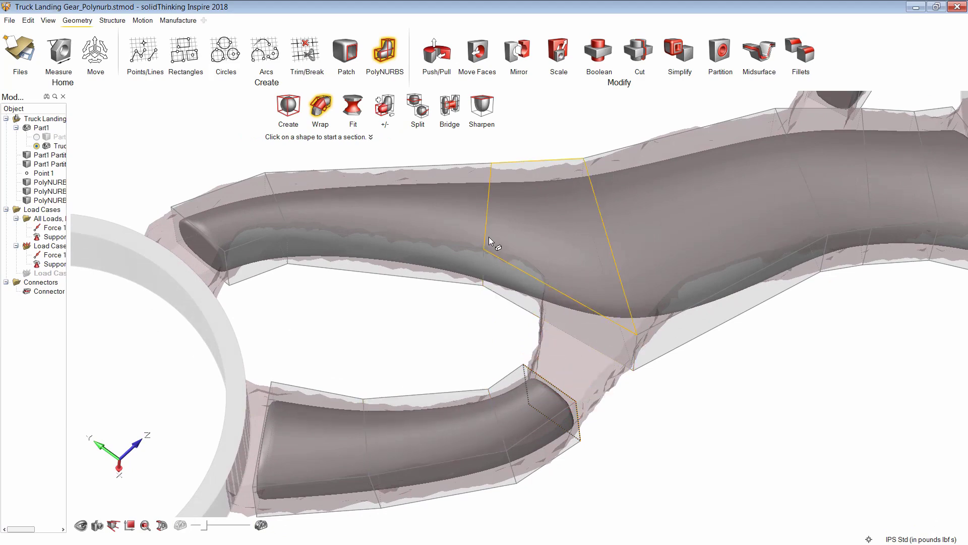
pyautogui.click(416, 101)
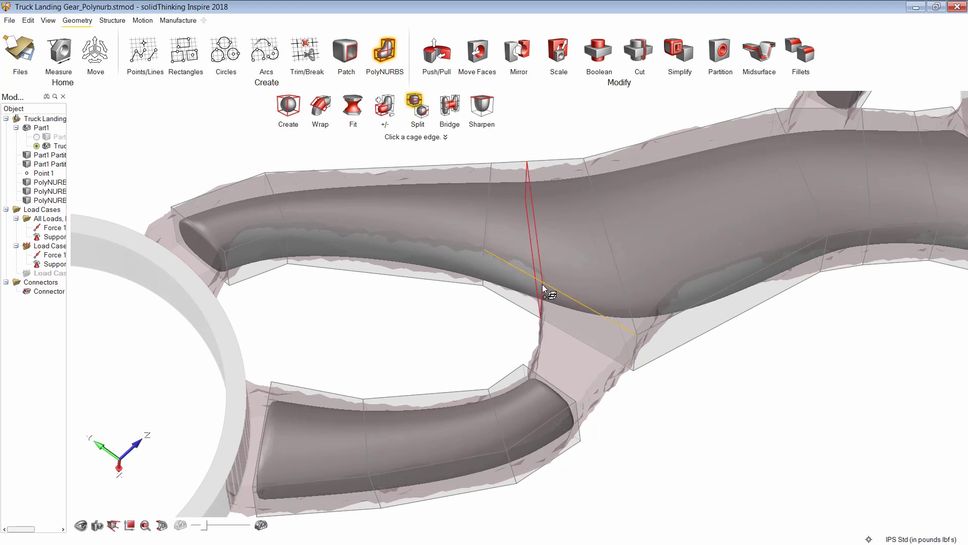
pyautogui.click(543, 288)
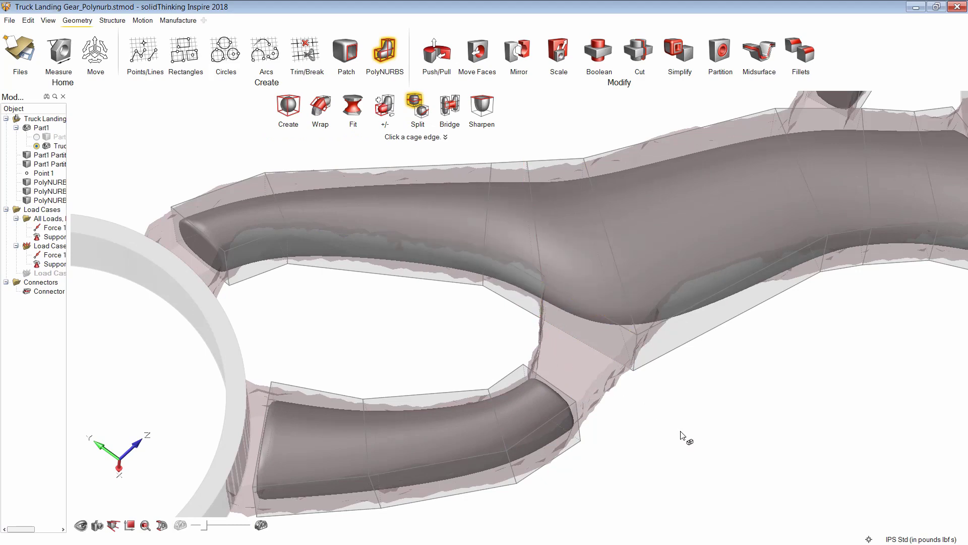
# - Bridge the split cage face under the main PolyNURBS body to the facing end of the lower arm
pyautogui.moveTo(639, 403); pyautogui.dragTo(590, 313, button='middle')
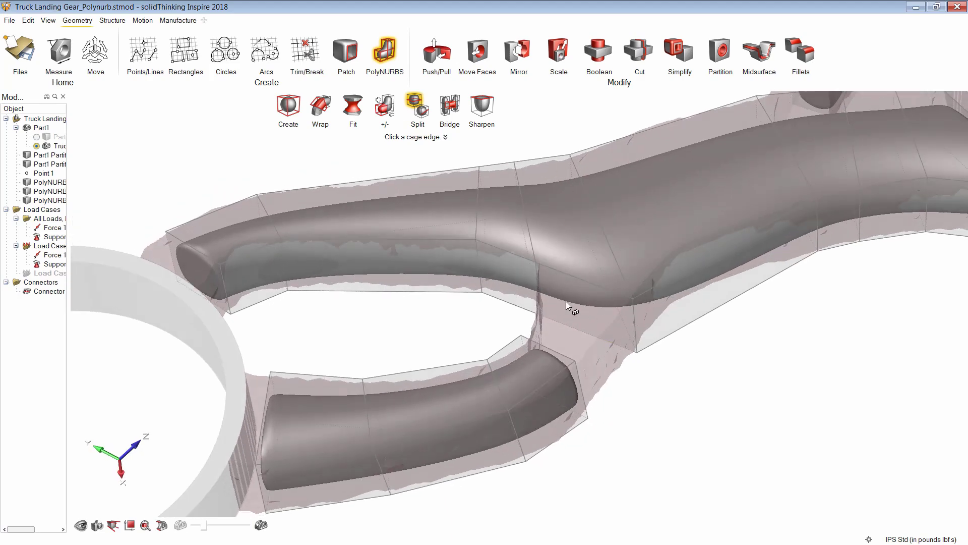
pyautogui.moveTo(560, 342); pyautogui.dragTo(478, 419, button='middle')
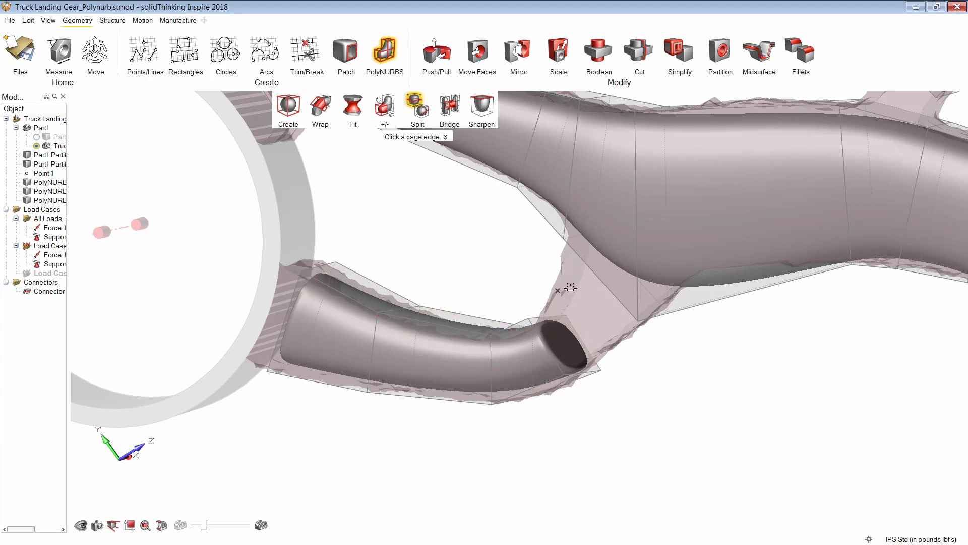
pyautogui.moveTo(571, 286); pyautogui.dragTo(627, 198, button='middle')
pyautogui.click(450, 107)
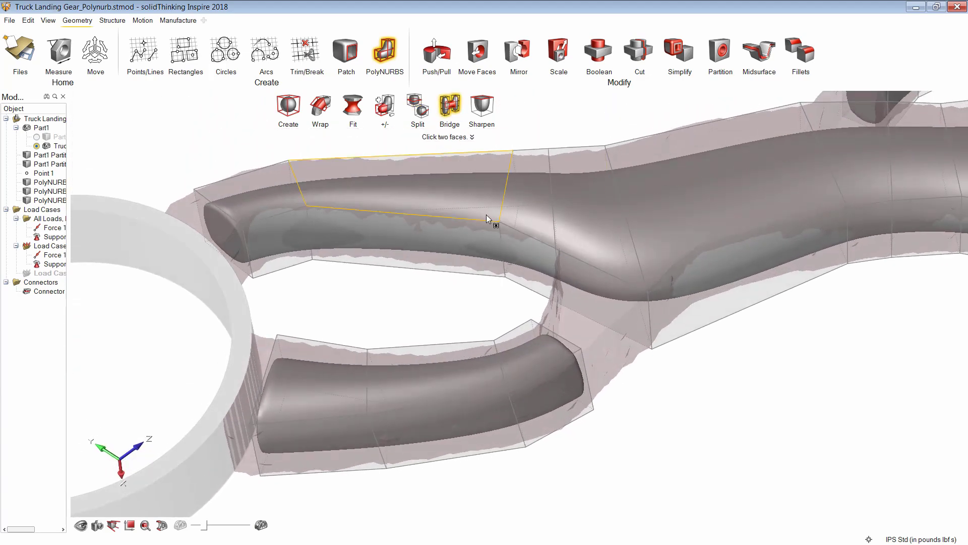
pyautogui.click(582, 295)
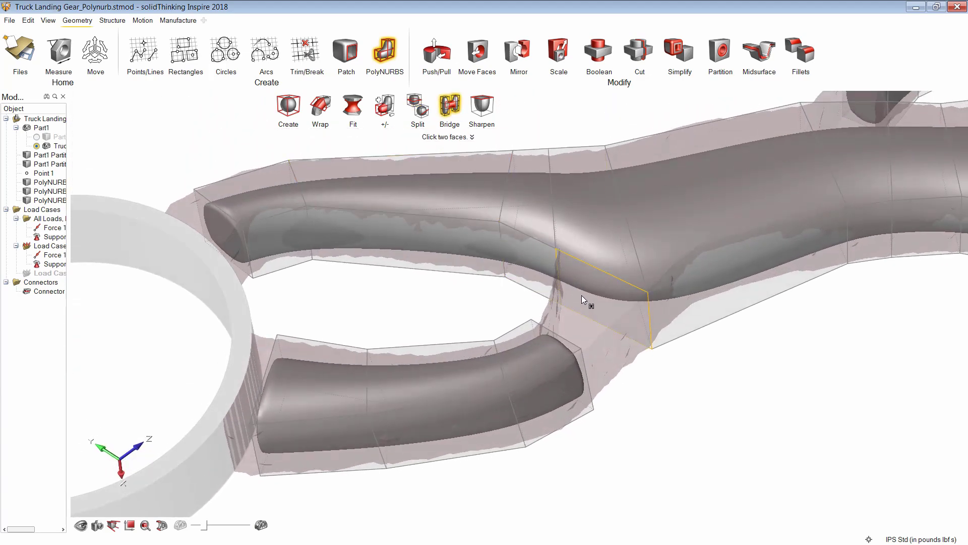
pyautogui.moveTo(583, 295); pyautogui.dragTo(528, 358, button='middle')
pyautogui.click(566, 347)
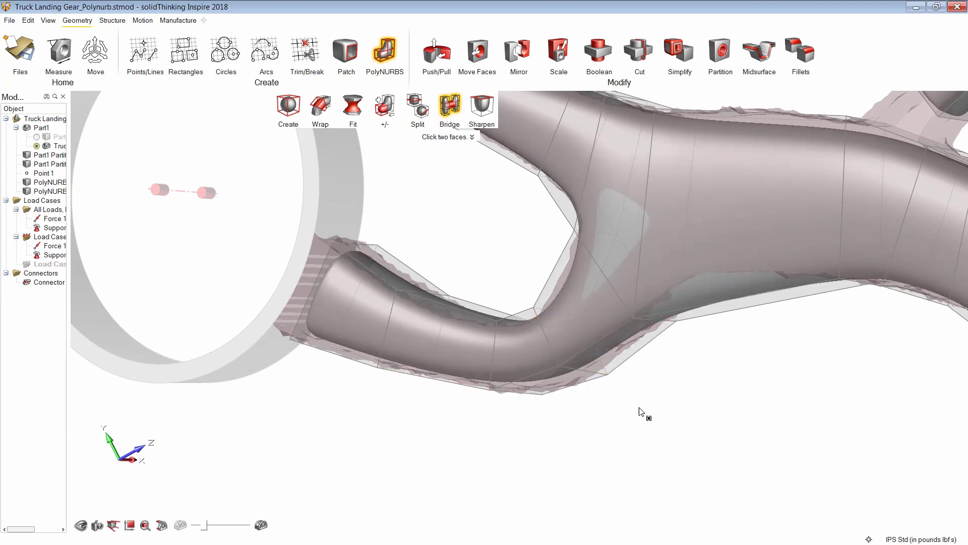
# - Bridge the inner end face of the short upper branch near the second ring to the main PolyNURBS body
pyautogui.scroll(-4, 671, 403)
pyautogui.scroll(5, 827, 232)
pyautogui.moveTo(780, 221); pyautogui.dragTo(921, 204, button='middle')
pyautogui.scroll(1, 797, 212)
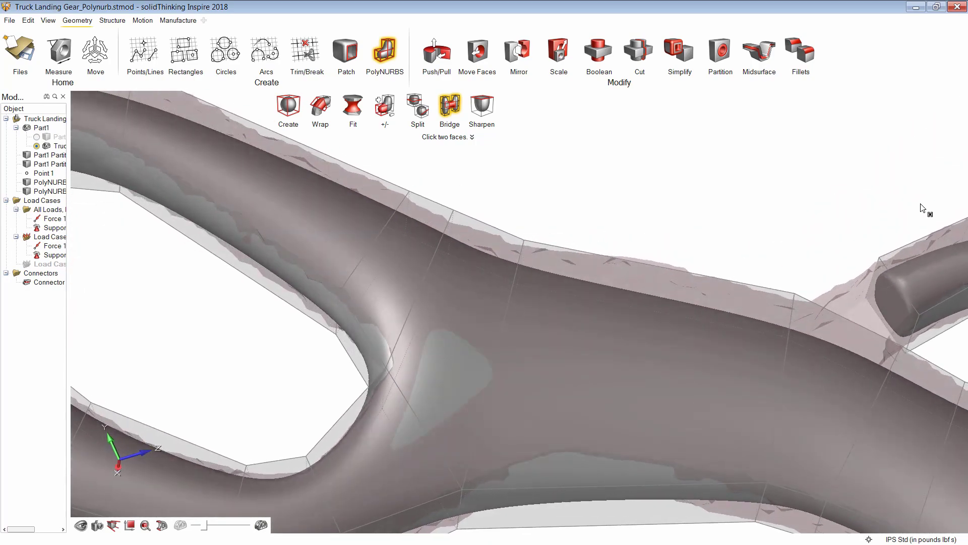
pyautogui.click(885, 290)
pyautogui.moveTo(827, 234); pyautogui.dragTo(668, 333, button='middle')
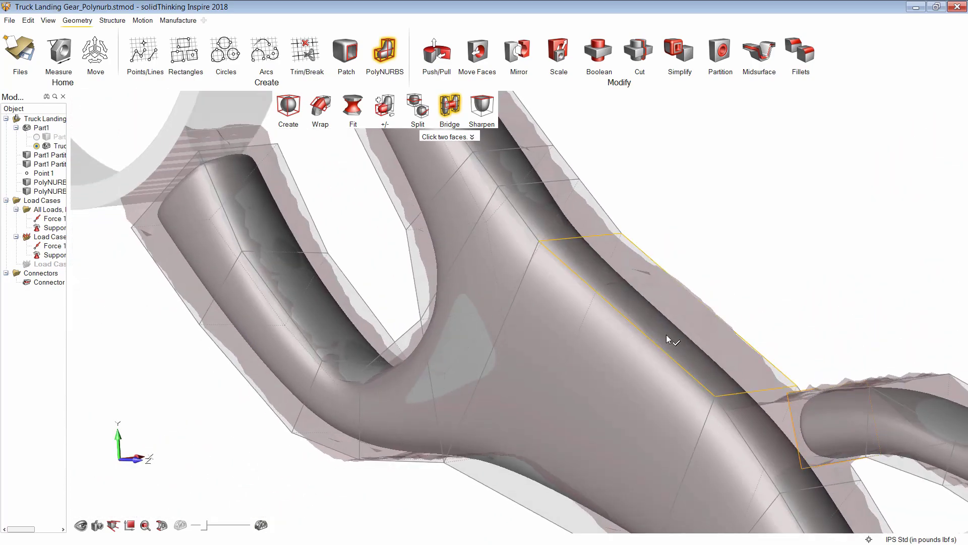
pyautogui.click(747, 406)
pyautogui.scroll(-4, 789, 376)
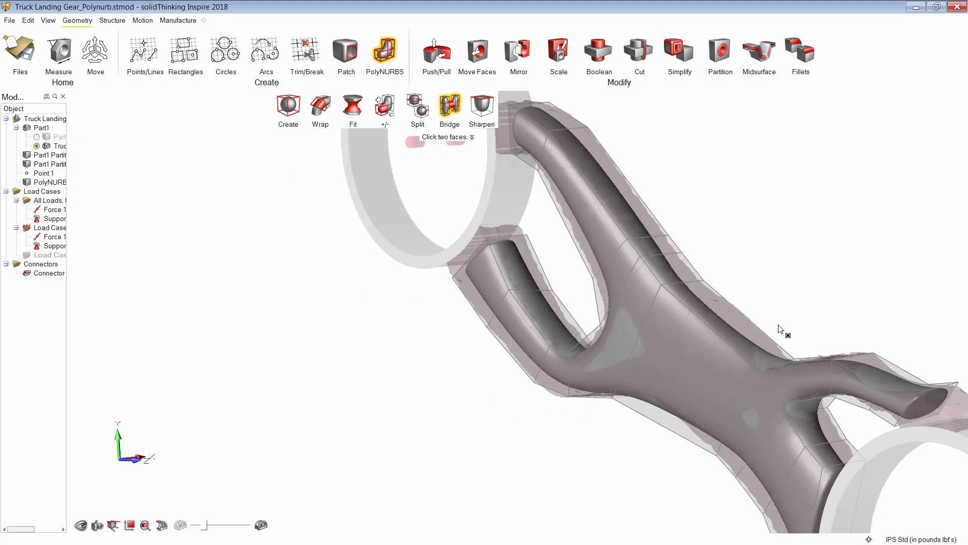
# - Pull the end cage face of the upper arm outward so it passes through the first ring's wall
pyautogui.scroll(-1, 741, 286)
pyautogui.moveTo(747, 272); pyautogui.dragTo(837, 232, button='middle')
pyautogui.scroll(-2, 802, 343)
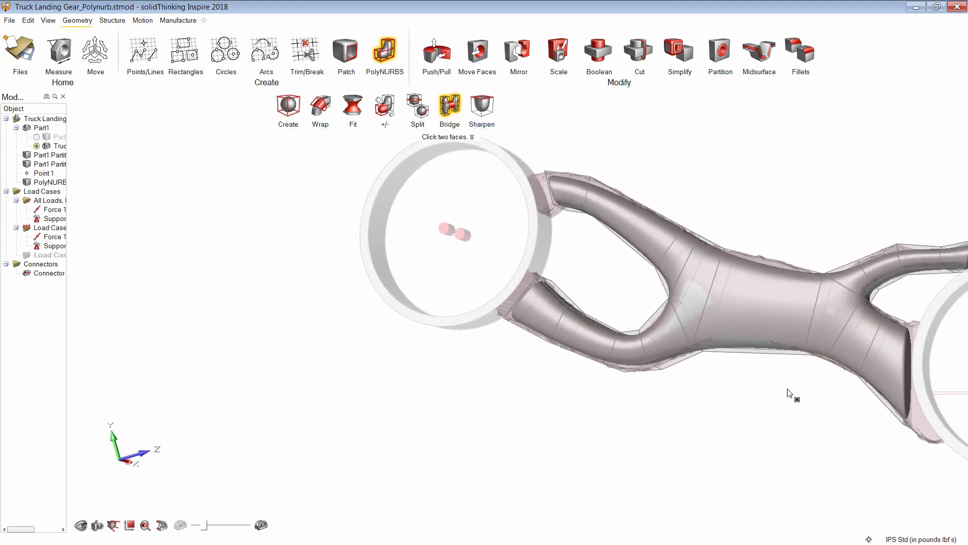
pyautogui.moveTo(790, 393); pyautogui.dragTo(717, 359, button='middle')
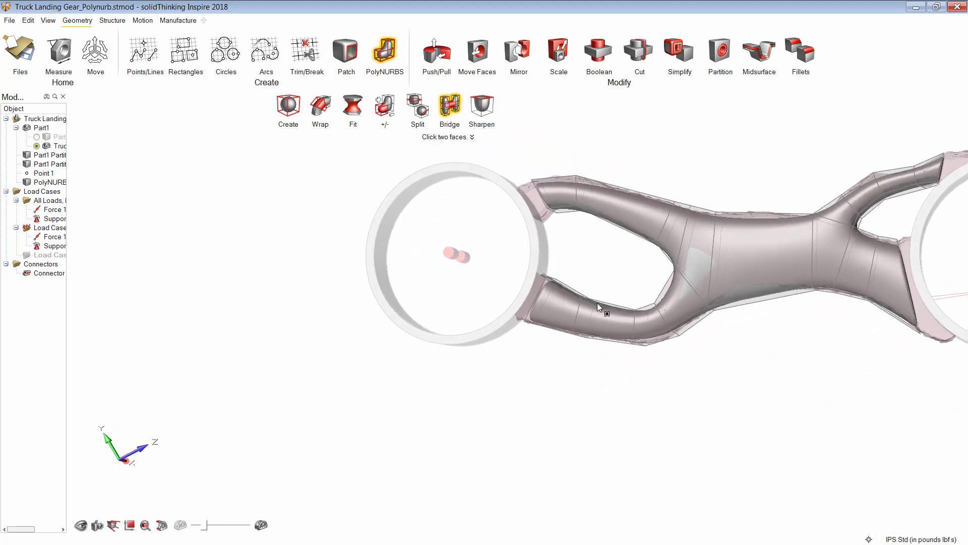
pyautogui.moveTo(616, 287); pyautogui.dragTo(601, 313, button='middle')
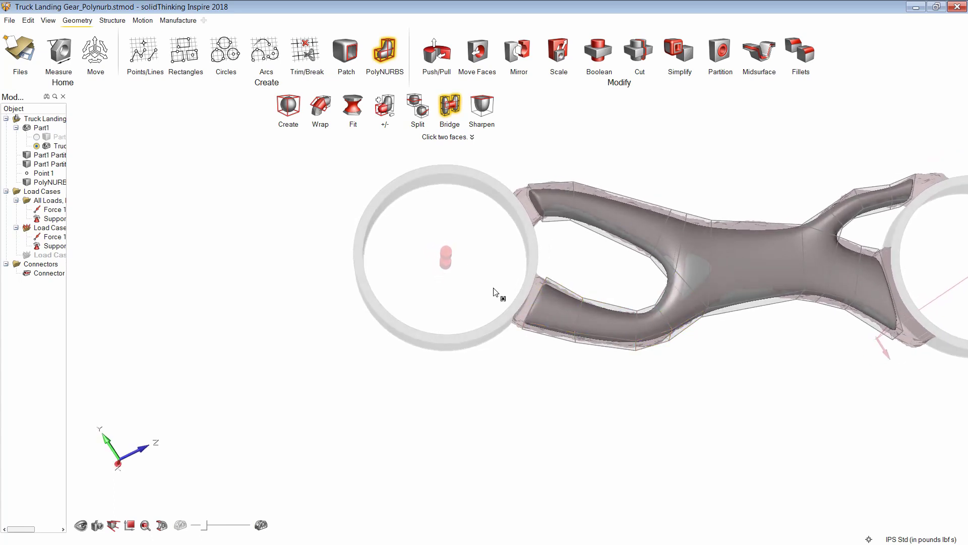
pyautogui.scroll(5, 527, 222)
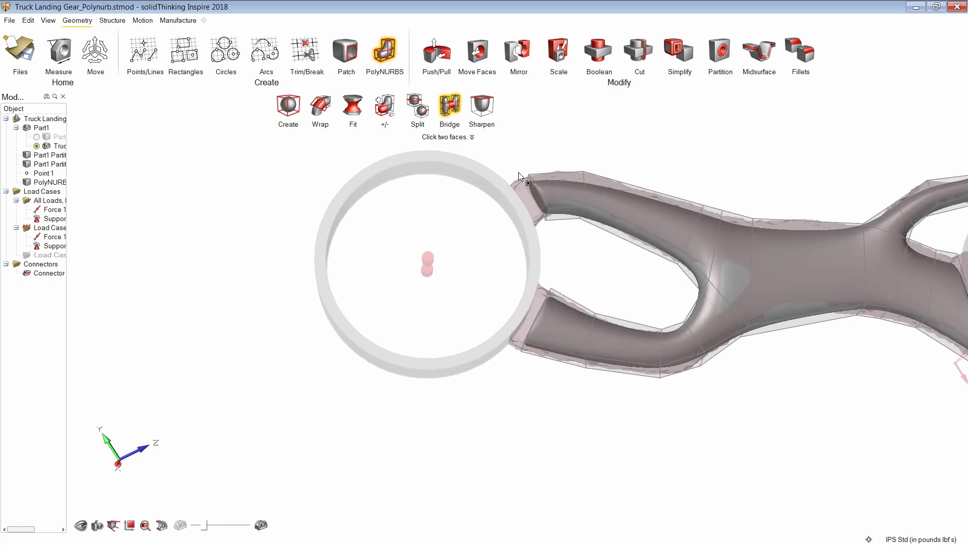
pyautogui.moveTo(606, 268); pyautogui.dragTo(481, 224, button='right')
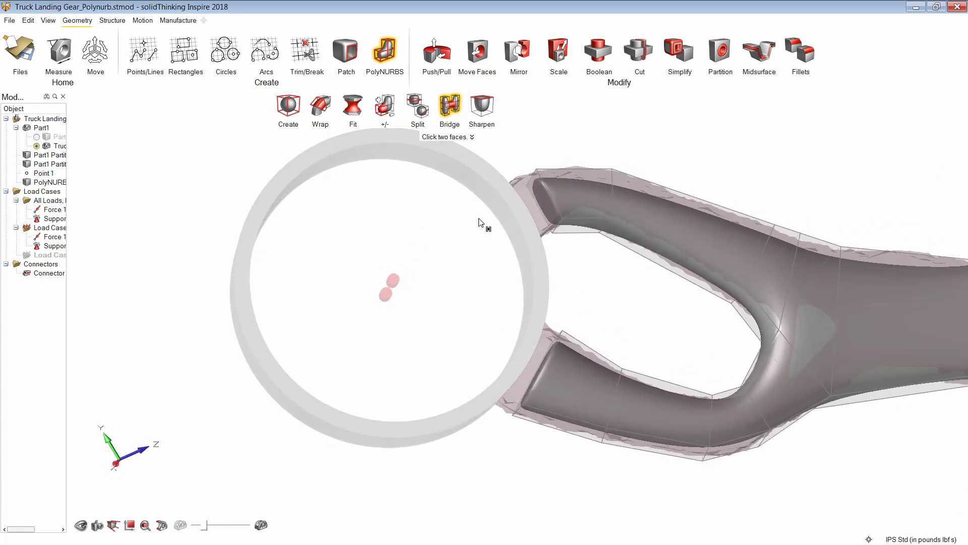
pyautogui.click(288, 107)
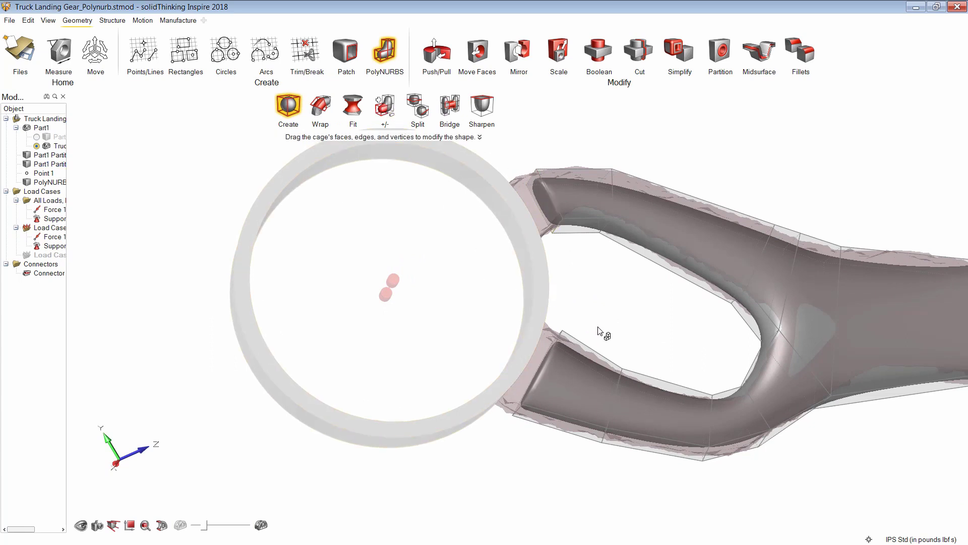
pyautogui.click(540, 208)
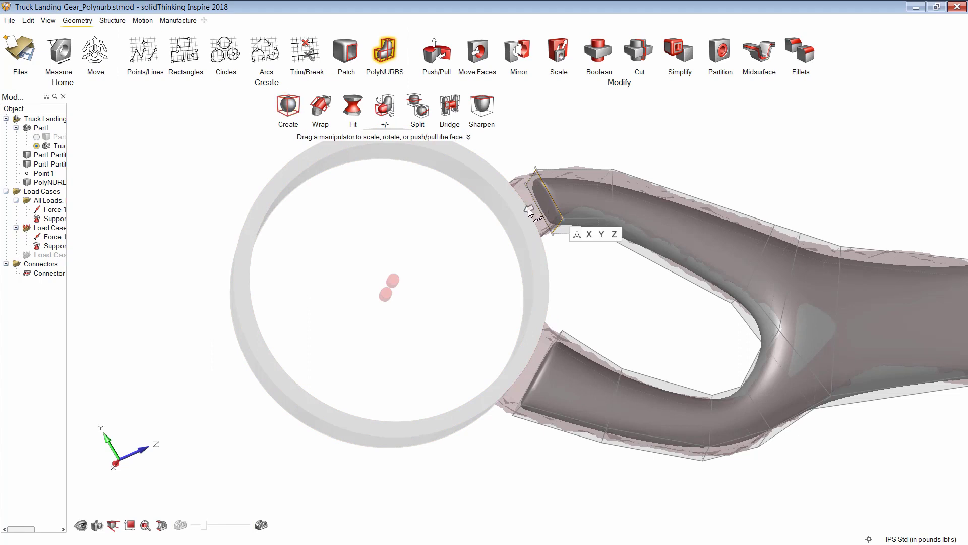
pyautogui.moveTo(528, 208); pyautogui.dragTo(470, 204)
# - Add a cage box to the lower arm's end face, extending the arm through the first ring's wall
pyautogui.moveTo(585, 245); pyautogui.dragTo(507, 247, button='middle')
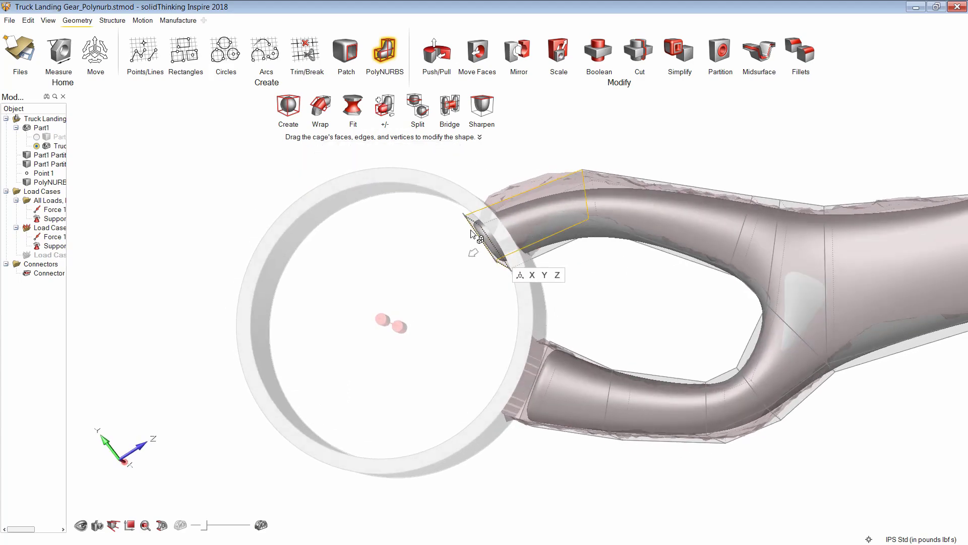
pyautogui.moveTo(645, 356); pyautogui.dragTo(692, 268, button='middle')
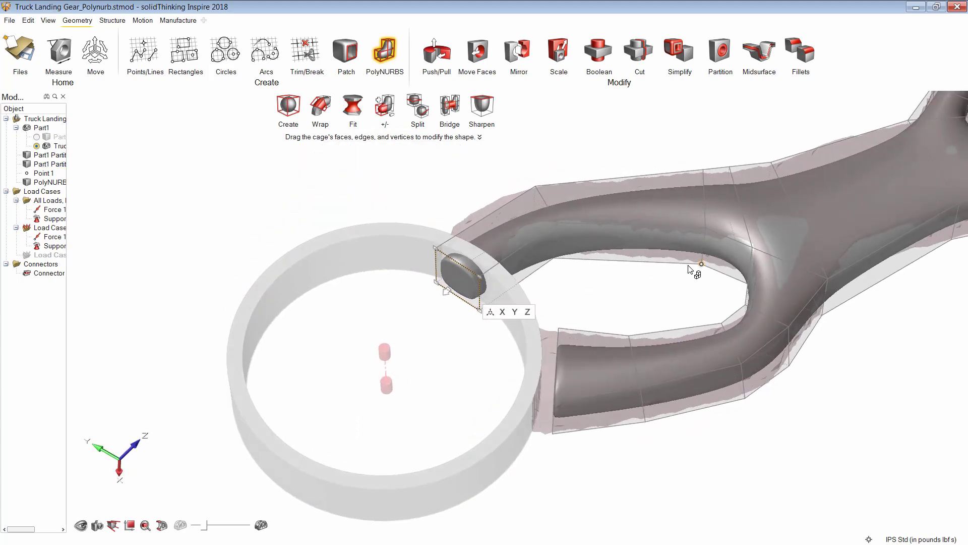
pyautogui.moveTo(635, 291); pyautogui.dragTo(561, 287, button='middle')
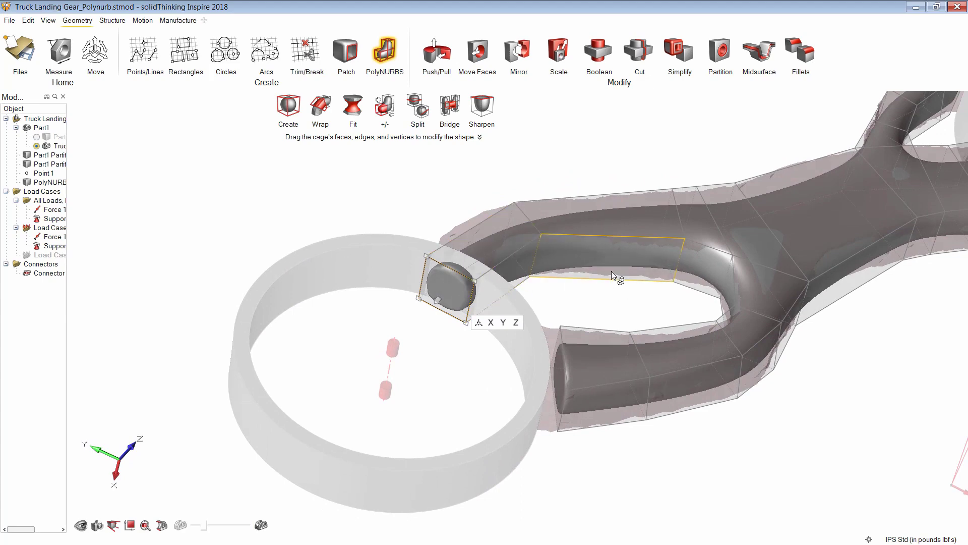
pyautogui.click(382, 103)
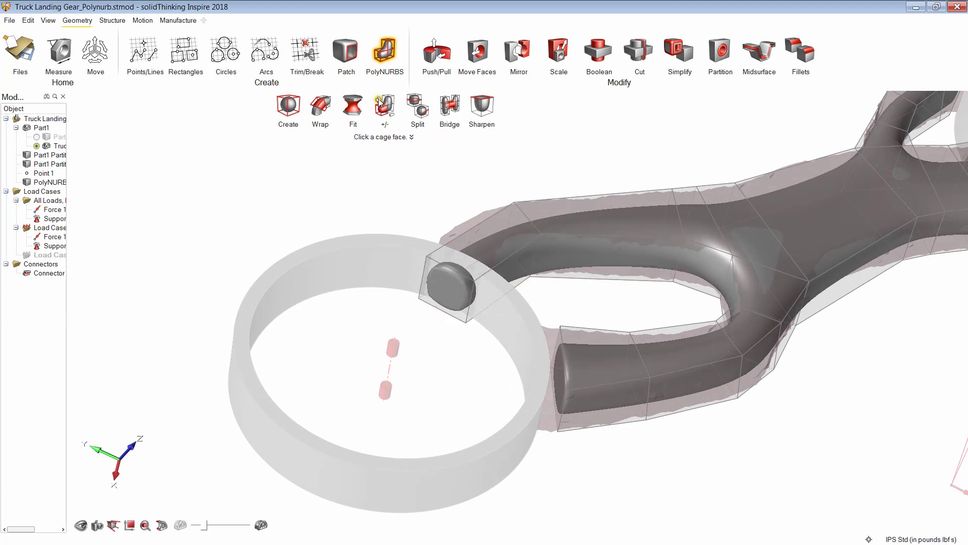
pyautogui.moveTo(549, 248); pyautogui.dragTo(580, 372, button='right')
pyautogui.click(577, 373)
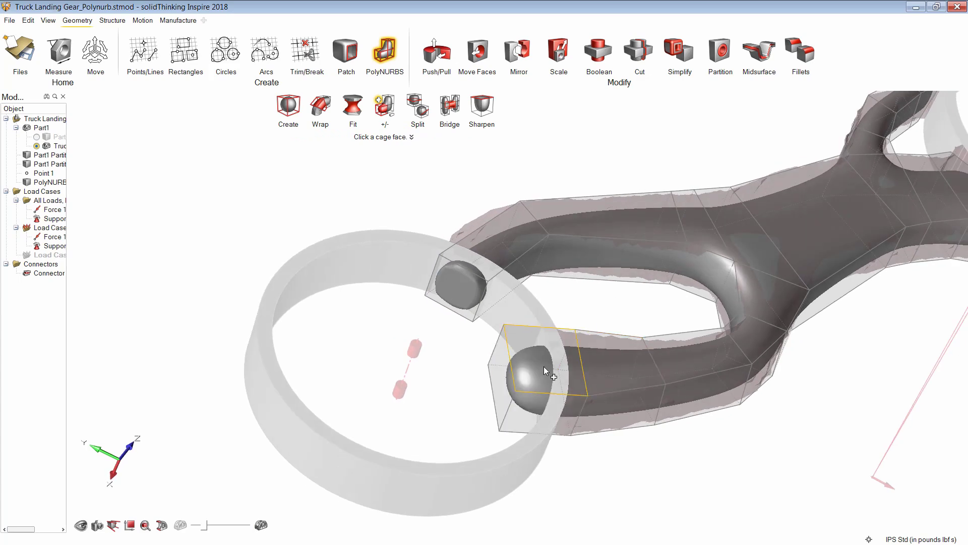
# - Add a cage box to the end face of the thick lower branch, extending it through the second ring's wall
pyautogui.moveTo(567, 364); pyautogui.dragTo(464, 383, button='right')
pyautogui.scroll(-6, 293, 326)
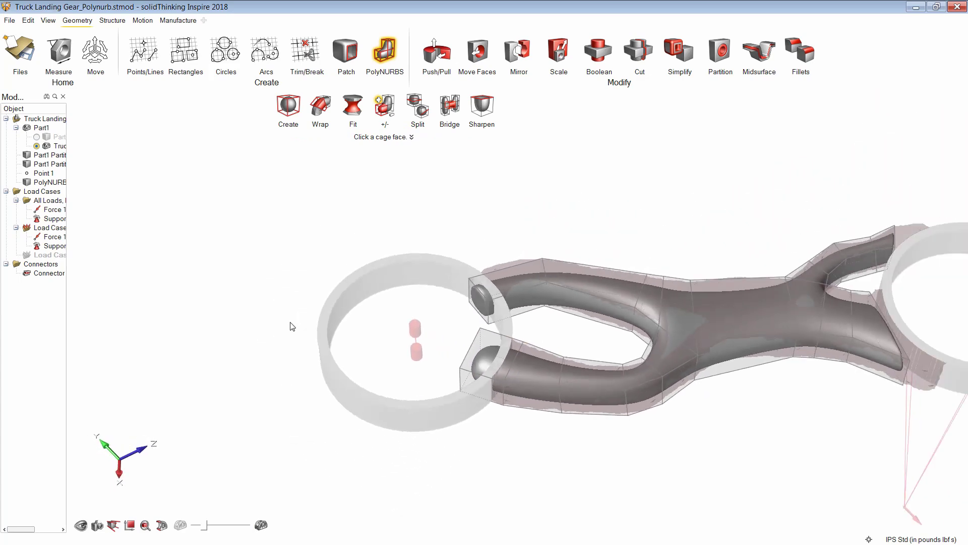
pyautogui.scroll(6, 618, 323)
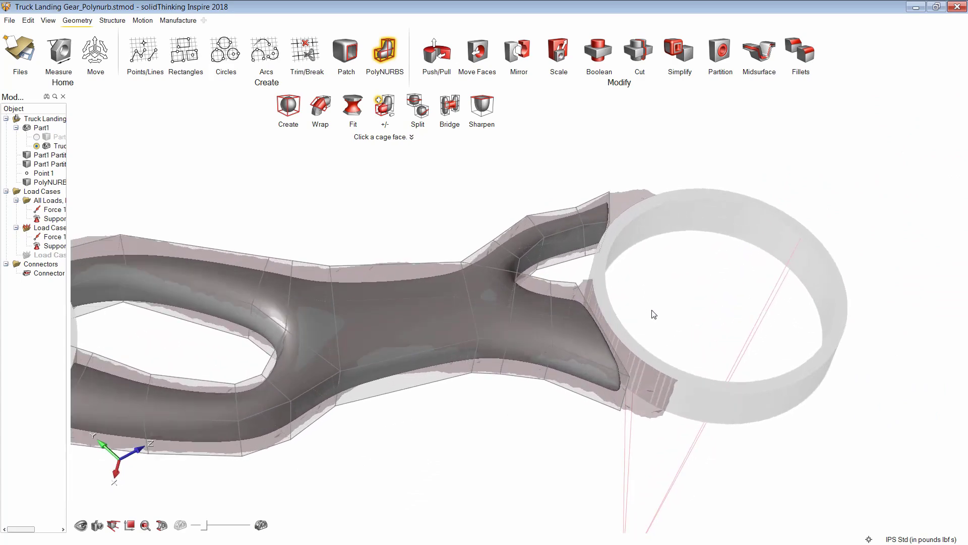
pyautogui.scroll(4, 597, 325)
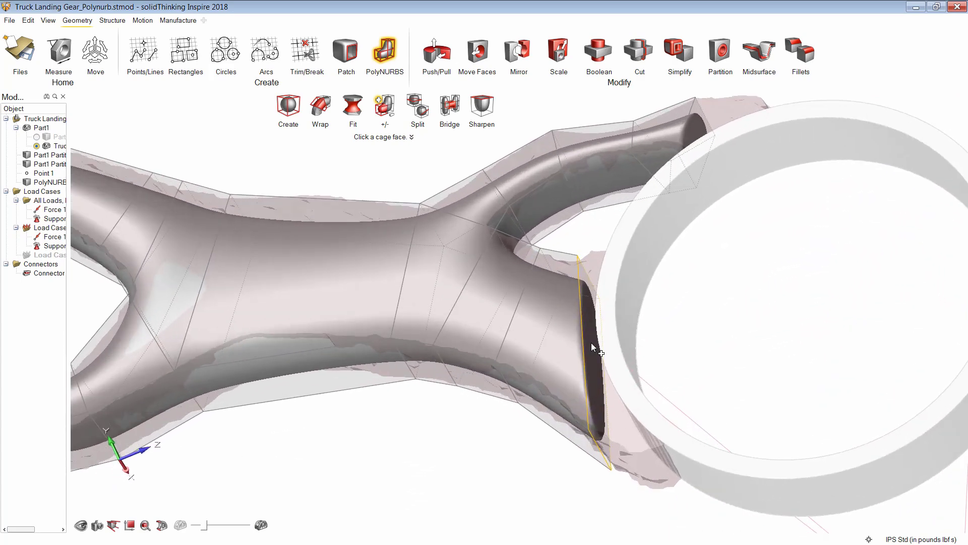
pyautogui.moveTo(742, 216); pyautogui.dragTo(744, 261, button='right')
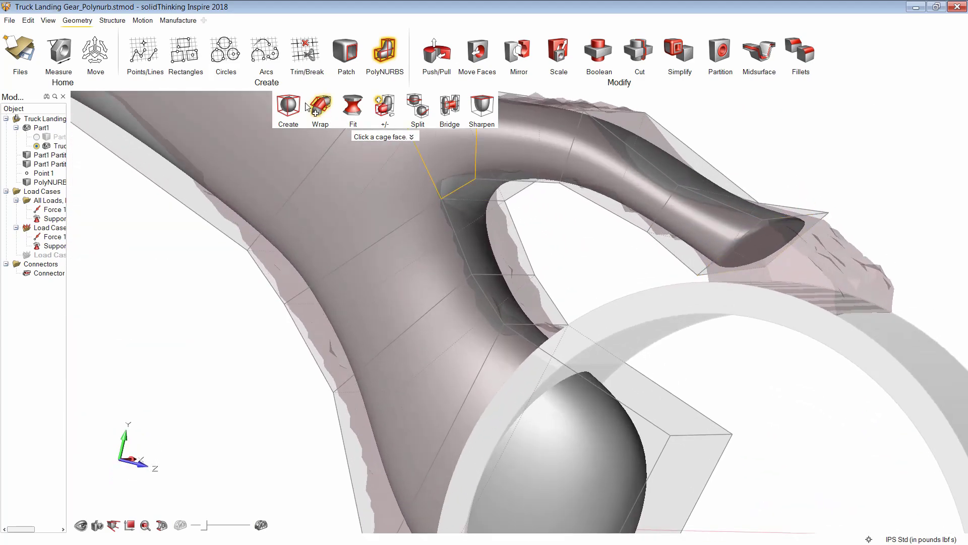
# - Rotate the end cage face of the short upper branch slightly and pull it through the second ring's wall
pyautogui.click(289, 106)
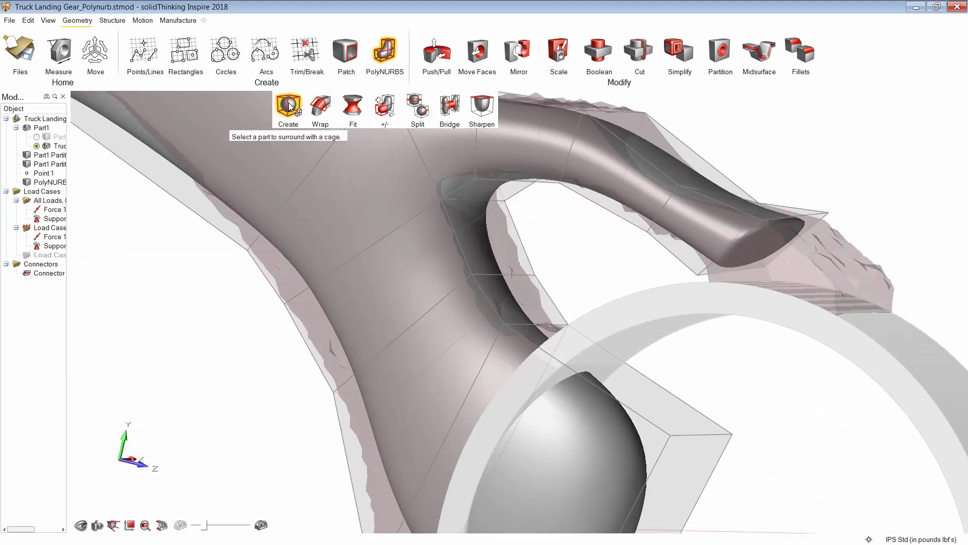
pyautogui.click(768, 243)
pyautogui.moveTo(827, 222); pyautogui.dragTo(856, 190, button='right')
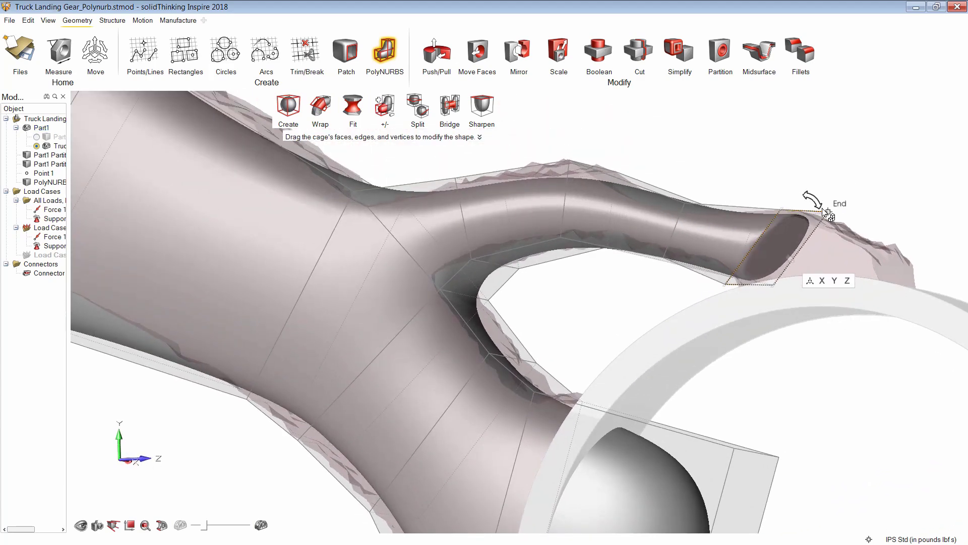
pyautogui.moveTo(817, 204); pyautogui.dragTo(823, 211)
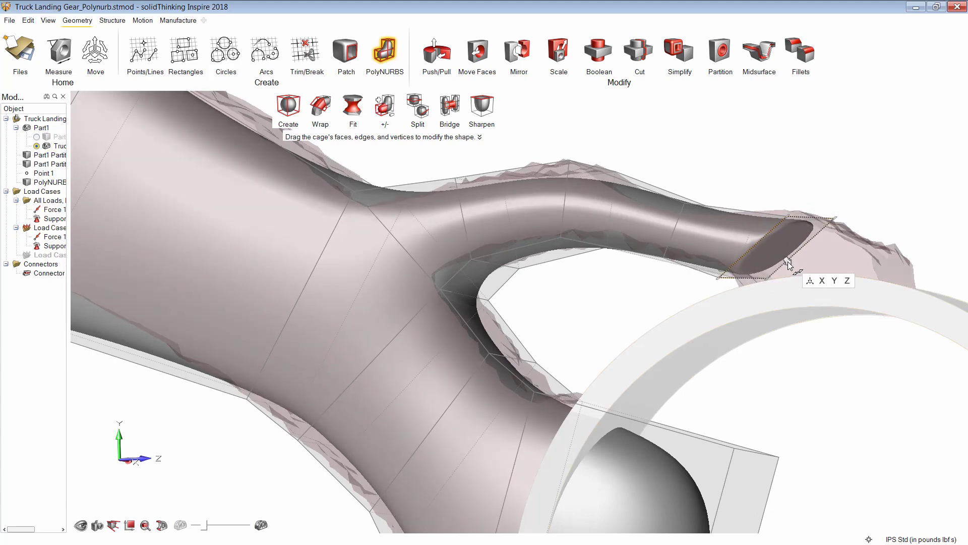
pyautogui.moveTo(790, 262); pyautogui.dragTo(852, 303)
pyautogui.moveTo(689, 295); pyautogui.dragTo(806, 285, button='middle')
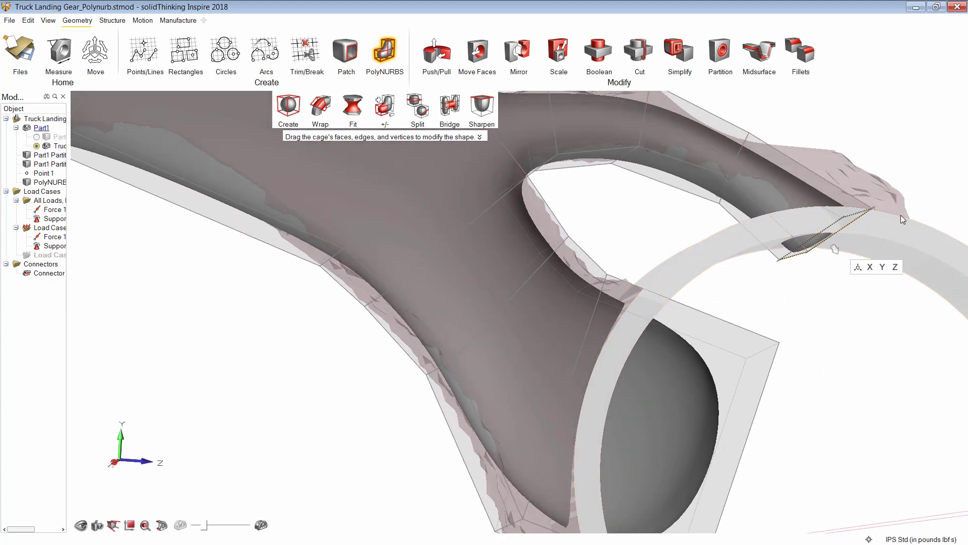
# - Finish the PolyNURBS editing and examine the combined body against the optimized shape and both rings
pyautogui.scroll(-10, 818, 325)
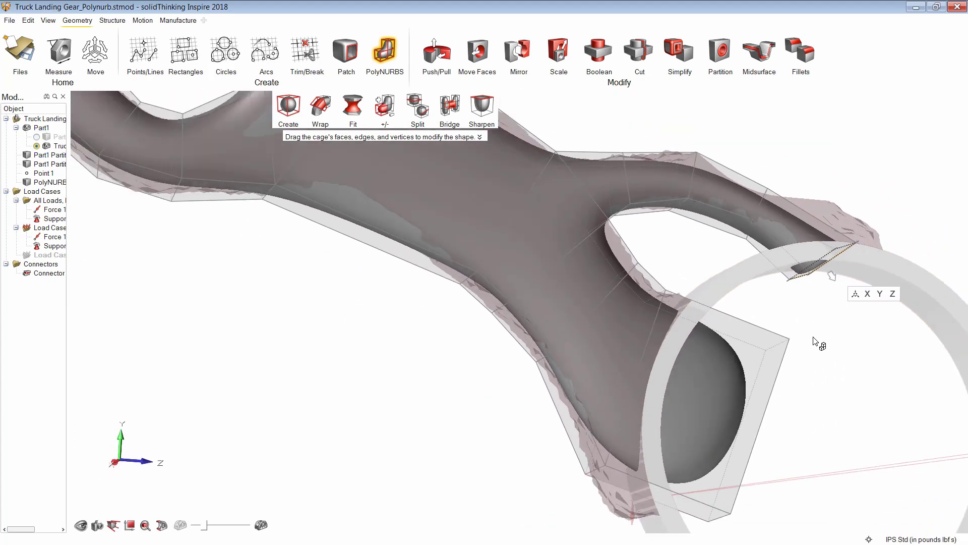
pyautogui.scroll(-2, 642, 207)
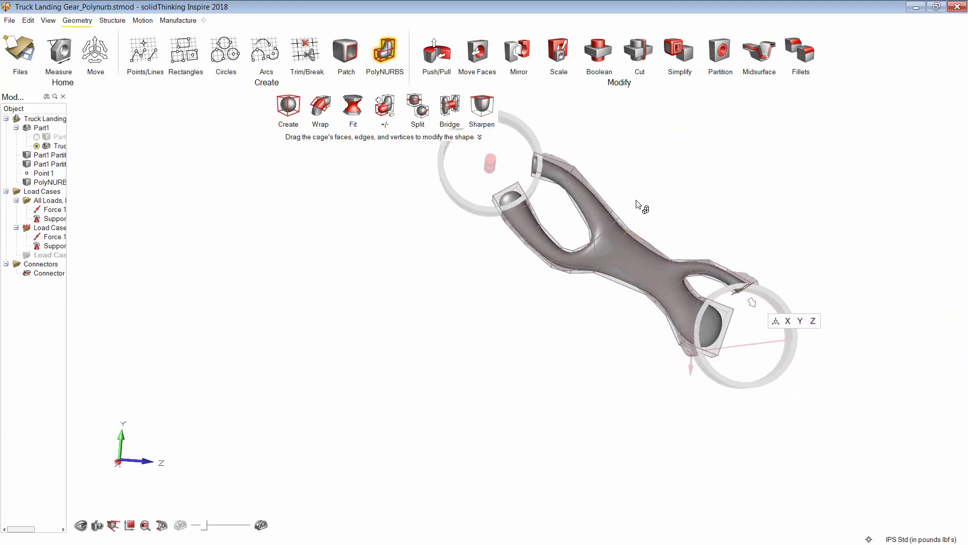
pyautogui.scroll(4, 640, 214)
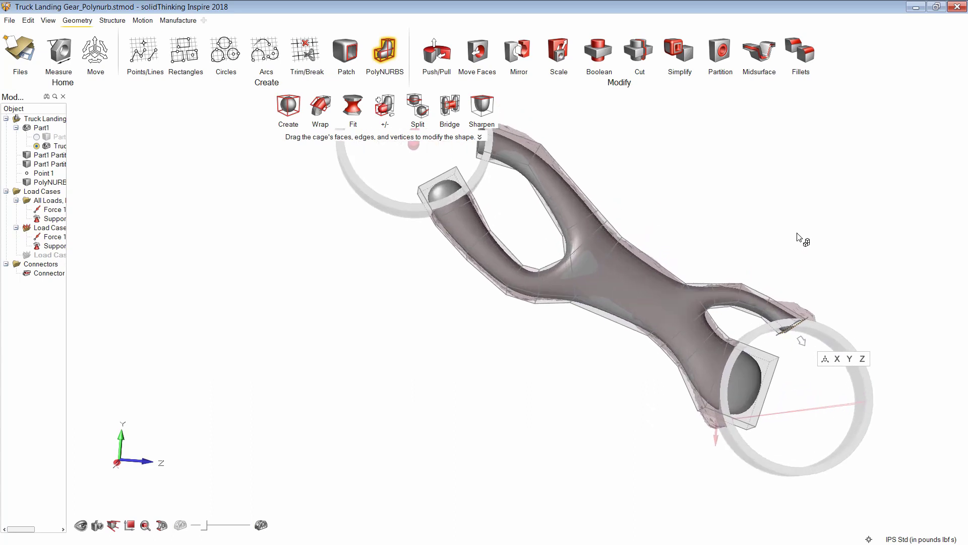
pyautogui.moveTo(802, 237); pyautogui.dragTo(497, 137, button='right')
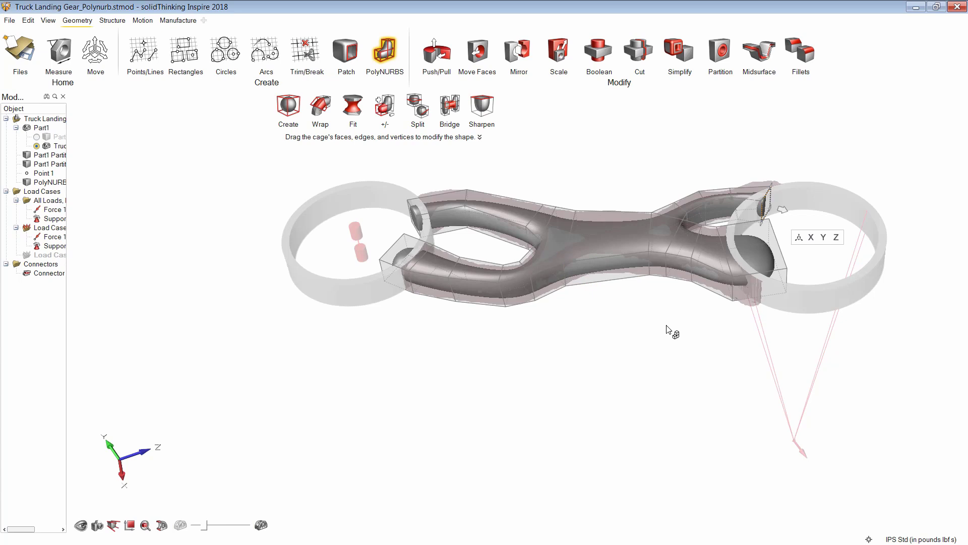
pyautogui.scroll(3, 642, 167)
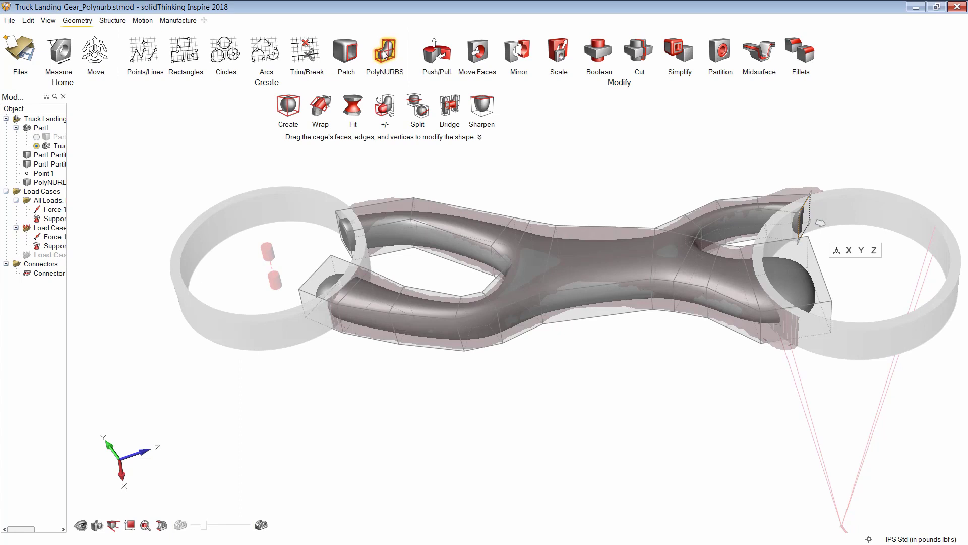
pyautogui.press('Escape')
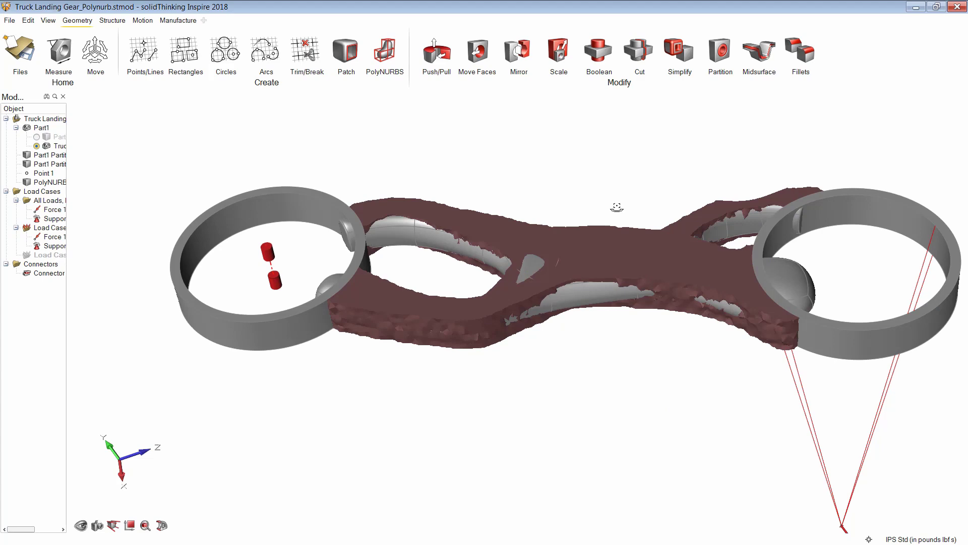
pyautogui.moveTo(615, 207); pyautogui.dragTo(575, 243, button='middle')
pyautogui.scroll(-3, 681, 406)
pyautogui.scroll(2, 646, 222)
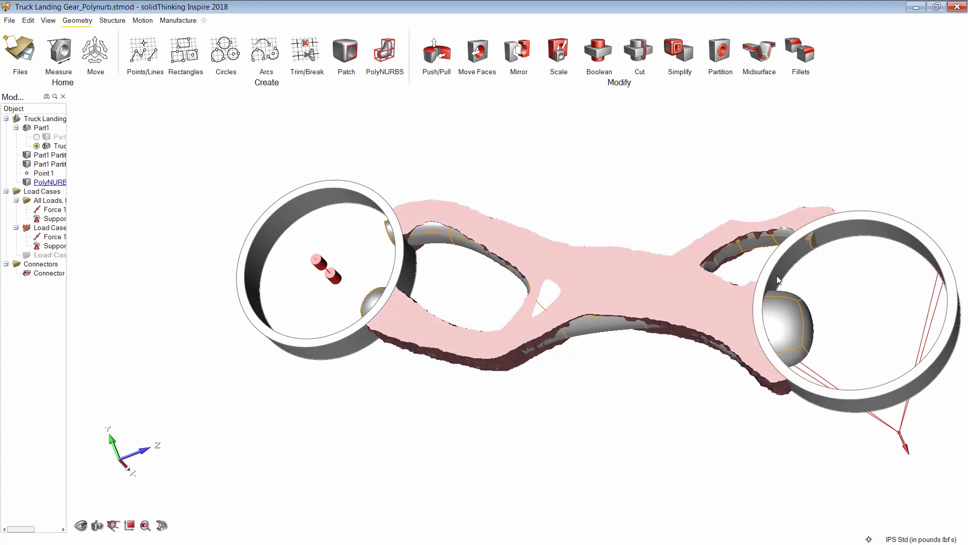
# - Duplicate both partitioned rings in place and hide the two original rings, keeping the copies visible
pyautogui.moveTo(577, 158)
pyautogui.mouseDown(button='right')
pyautogui.moveTo(648, 134)
pyautogui.moveTo(653, 120)
pyautogui.mouseUp(button='right')
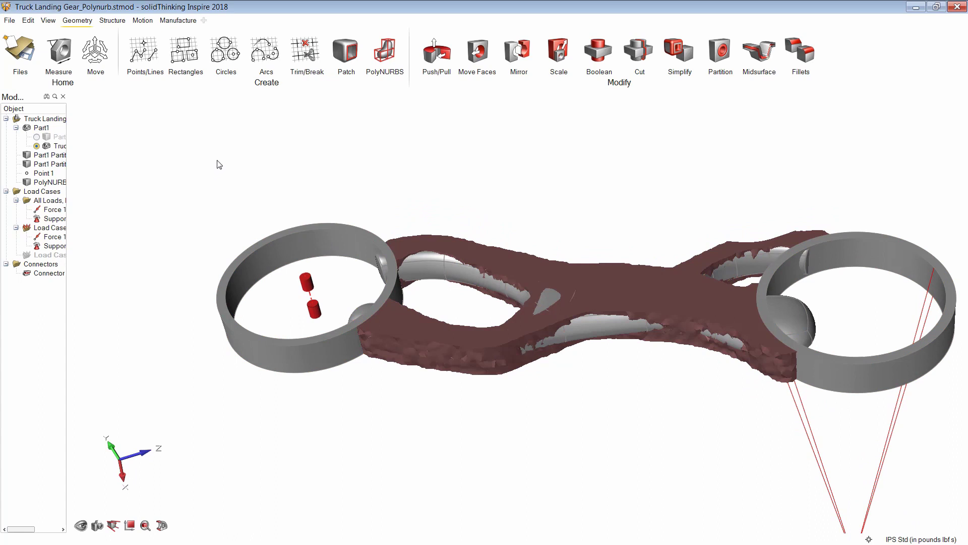
pyautogui.click(310, 243)
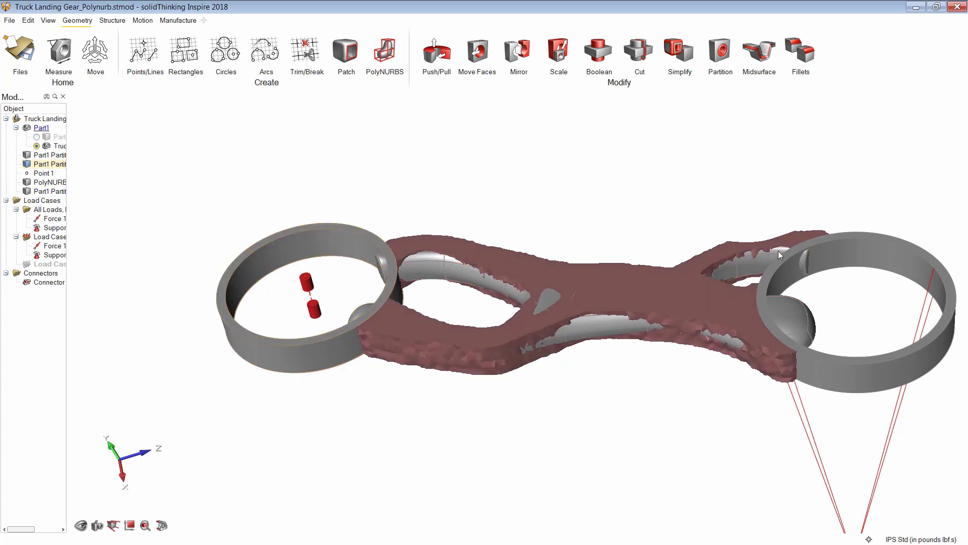
pyautogui.click(875, 253)
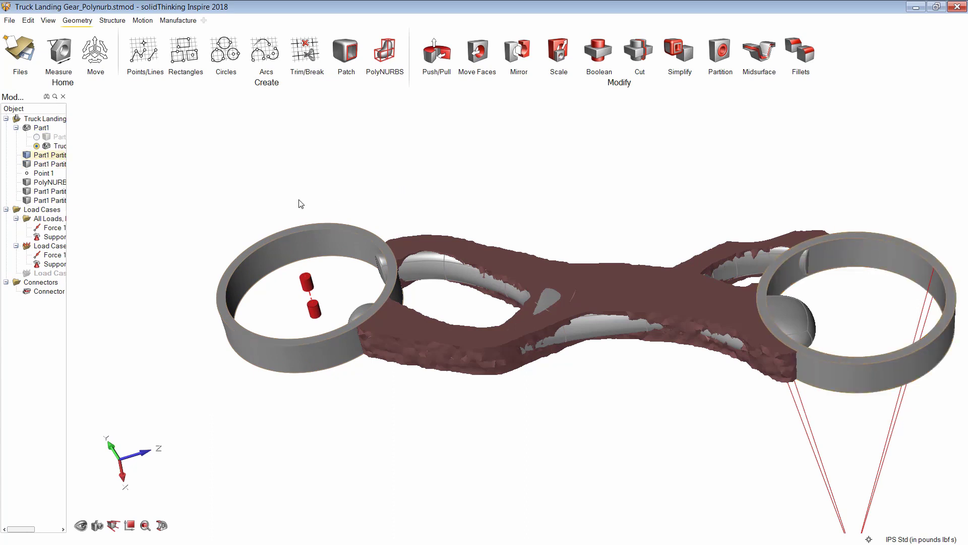
pyautogui.click(26, 155)
pyautogui.click(25, 165)
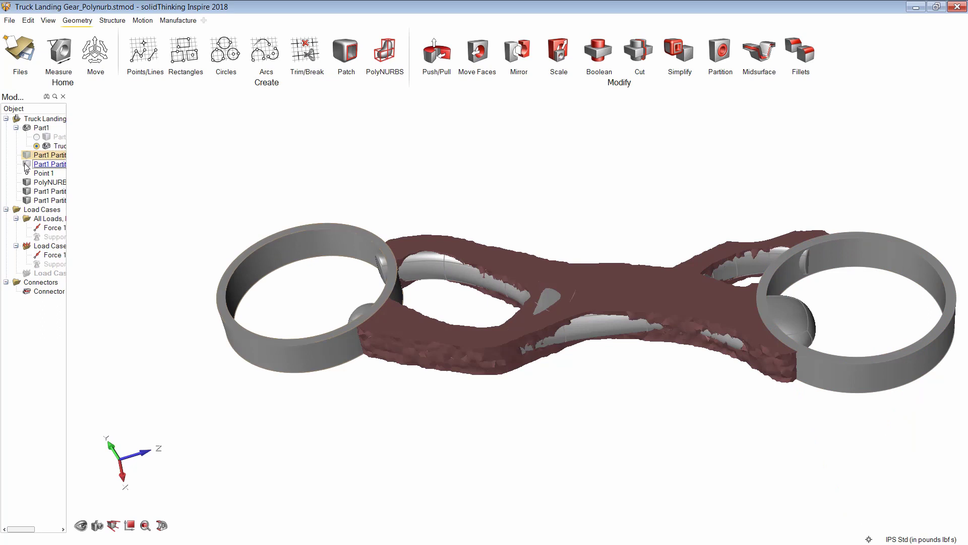
pyautogui.click(44, 201)
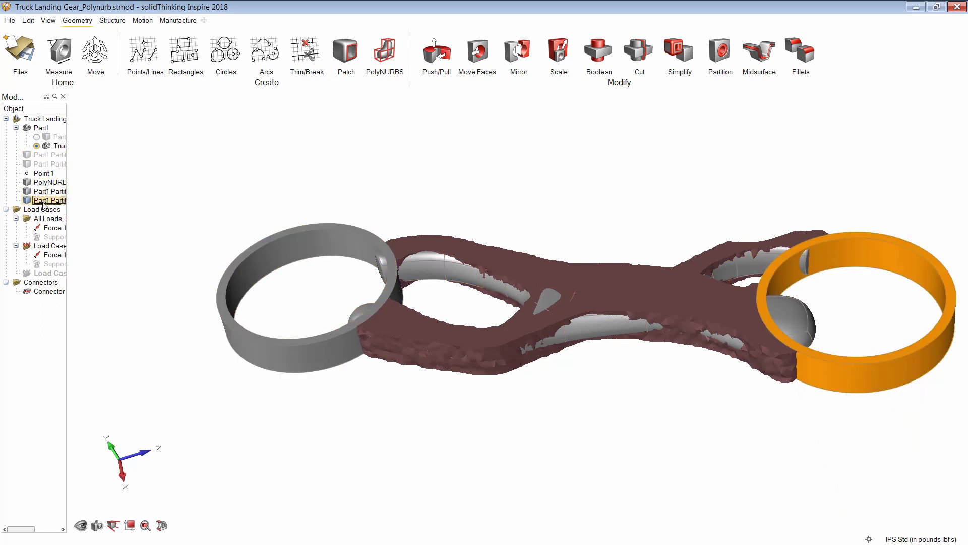
pyautogui.click(312, 192)
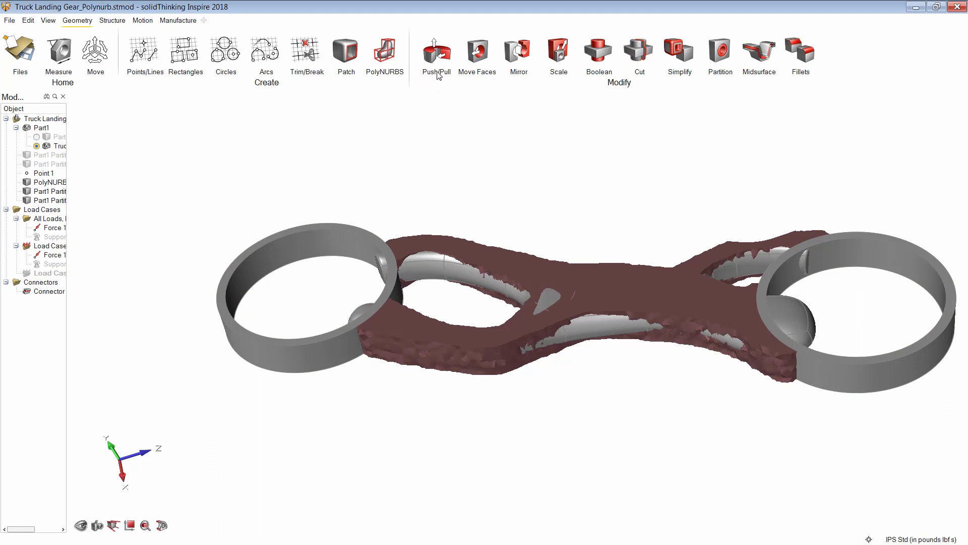
# - Push/pull the first ring copy's inner wall inward to about 1.2 in diameter and extend its end face about 1.0 in
pyautogui.click(424, 64)
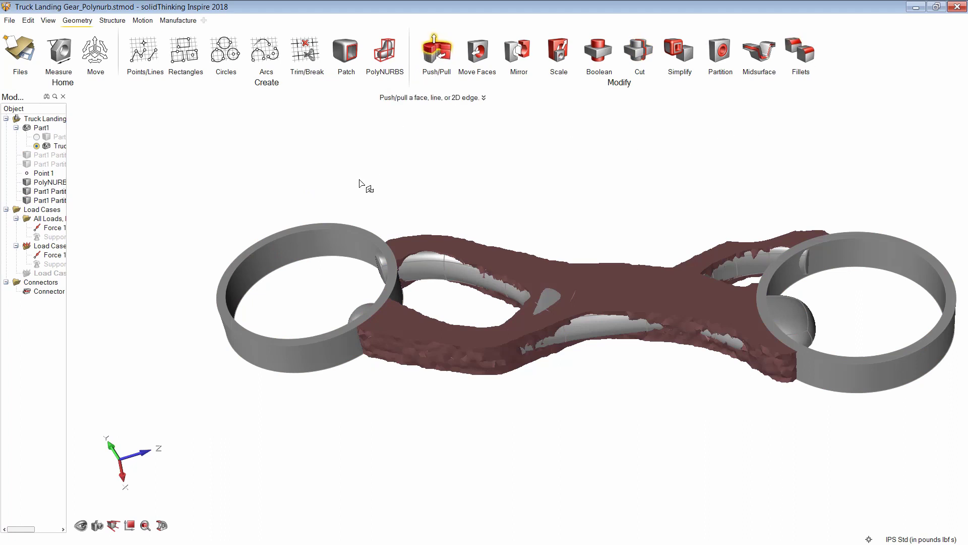
pyautogui.moveTo(324, 243); pyautogui.dragTo(316, 268)
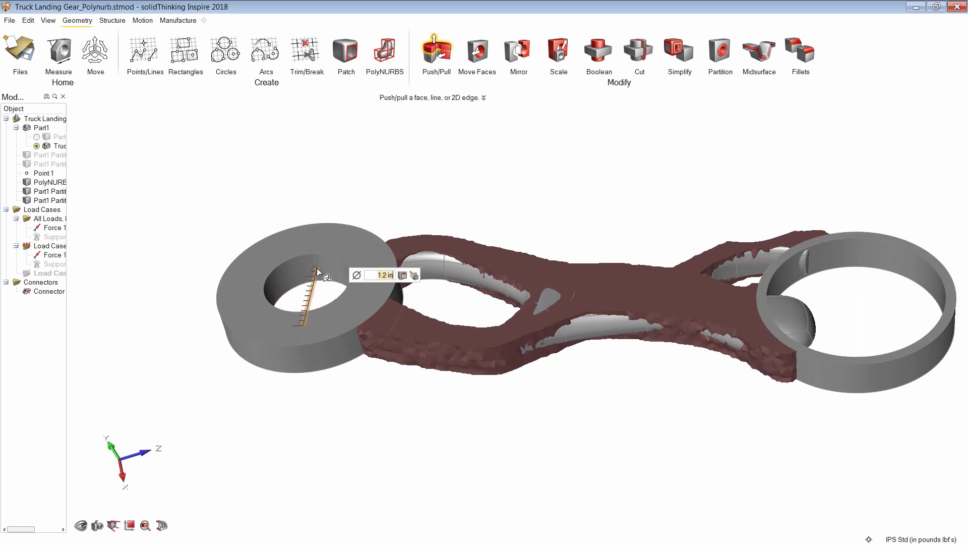
pyautogui.moveTo(328, 232); pyautogui.dragTo(310, 167)
pyautogui.moveTo(388, 369); pyautogui.dragTo(402, 224, button='middle')
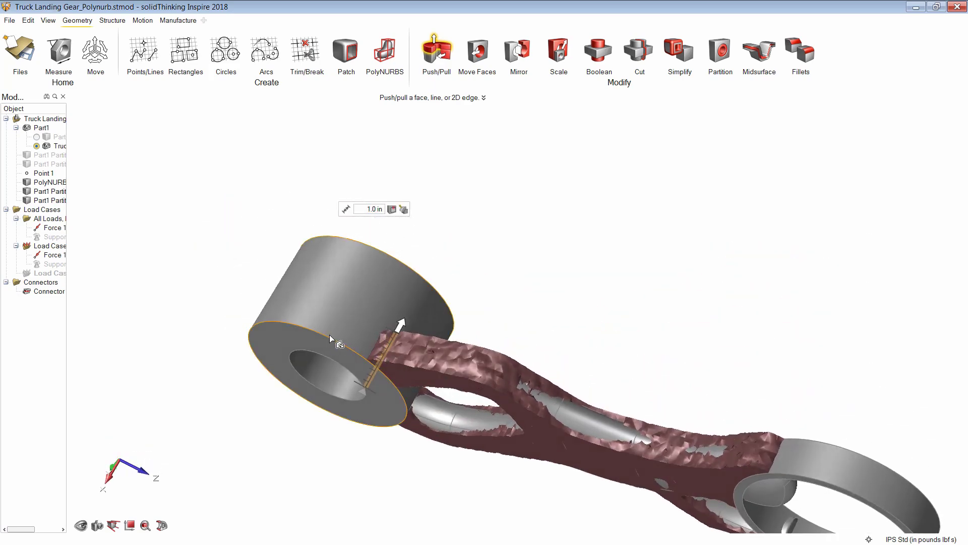
pyautogui.moveTo(322, 341); pyautogui.dragTo(305, 413)
pyautogui.hotkey('ctrl', 'z')
pyautogui.scroll(-3, 475, 264)
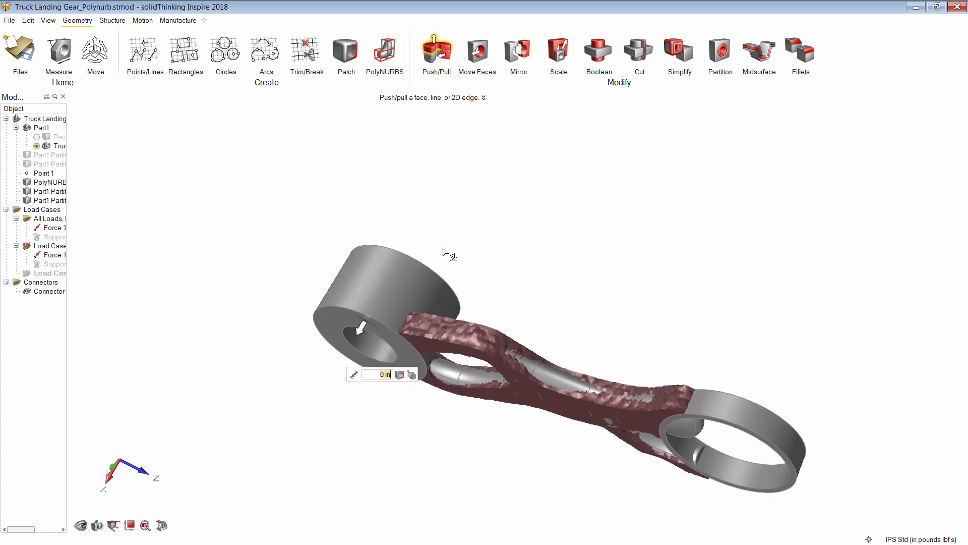
# - Thicken the second ring copy inward and pull its two end faces outward about 1.2 in and 0.9 in
pyautogui.moveTo(396, 256); pyautogui.dragTo(732, 461, button='middle')
pyautogui.moveTo(749, 415); pyautogui.dragTo(752, 353)
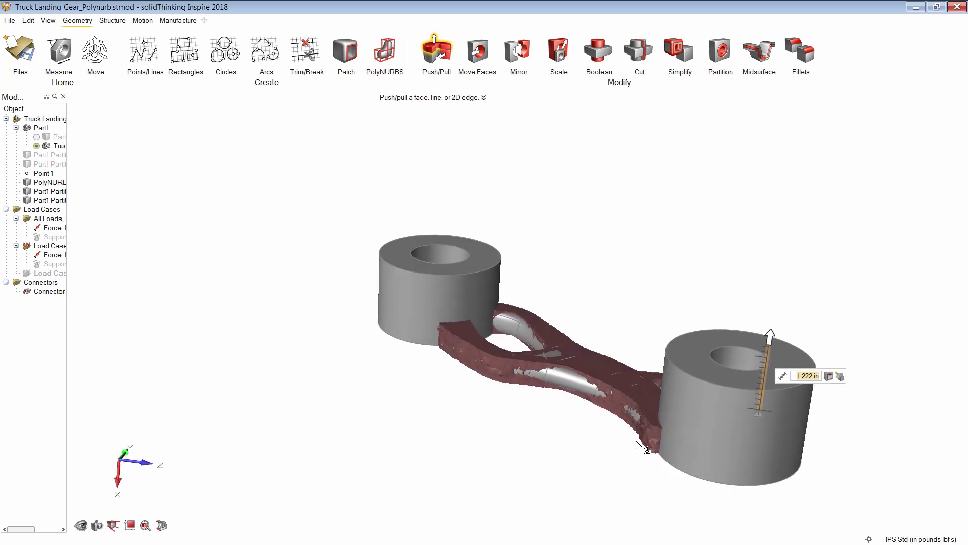
pyautogui.moveTo(752, 353); pyautogui.dragTo(95, 186, button='middle')
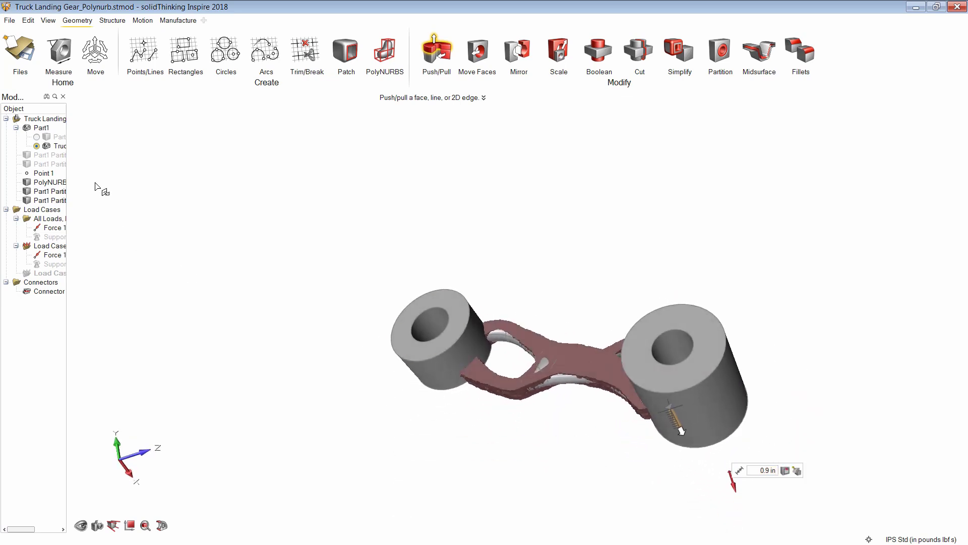
# - Hide the optimized Part1 shape and finish the push/pull editing of the ring copies
pyautogui.click(28, 130)
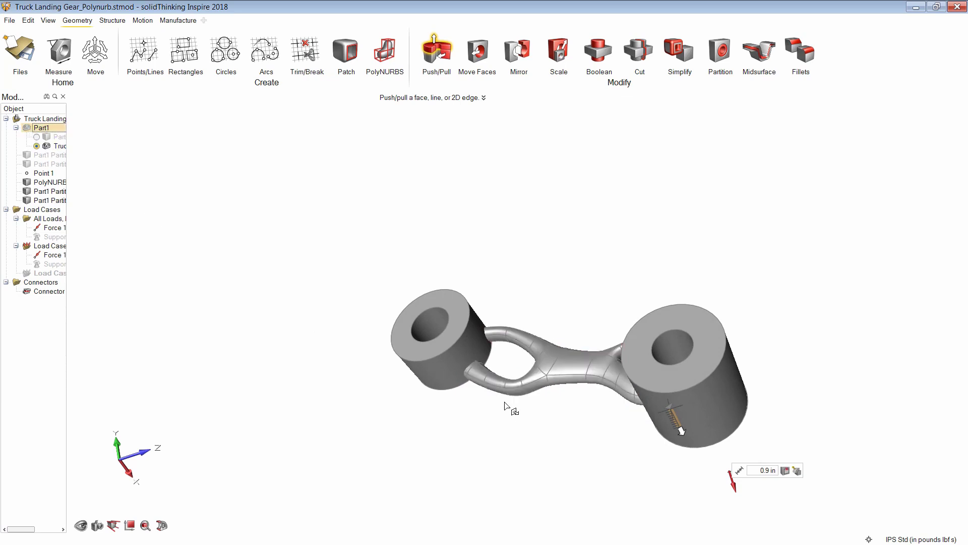
pyautogui.moveTo(574, 433); pyautogui.dragTo(579, 288, button='middle')
pyautogui.press('Escape')
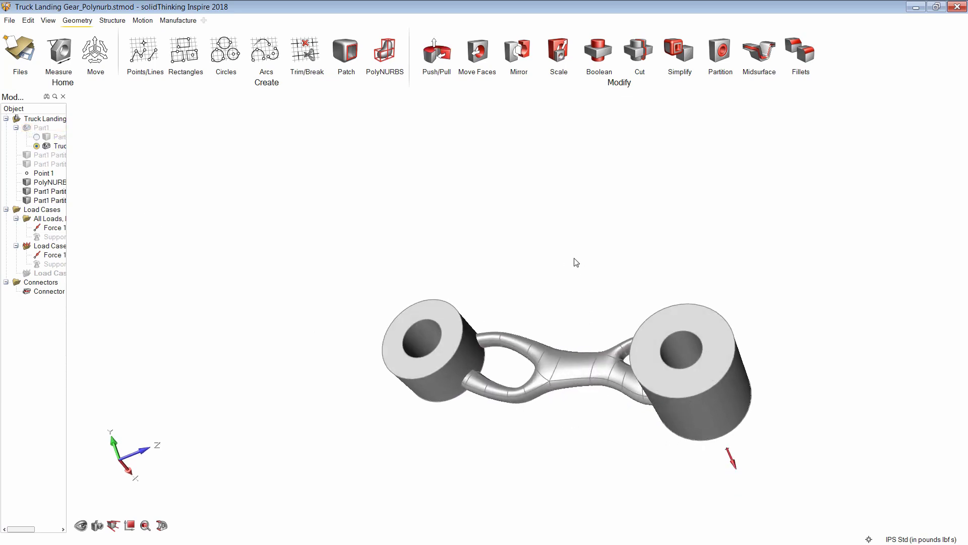
# - Boolean-subtract the thickened first ring copy from the PolyNURBS body without keeping the tool part
pyautogui.click(597, 52)
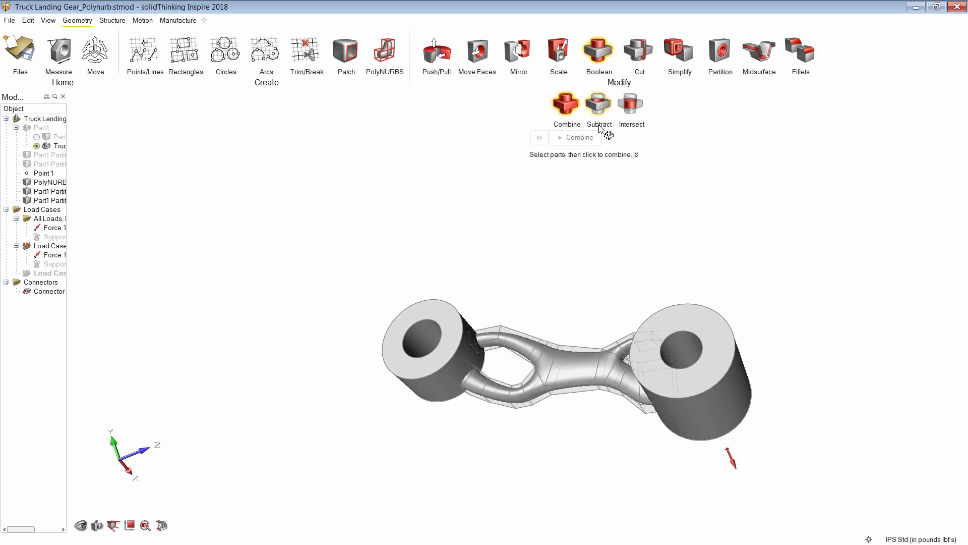
pyautogui.click(600, 106)
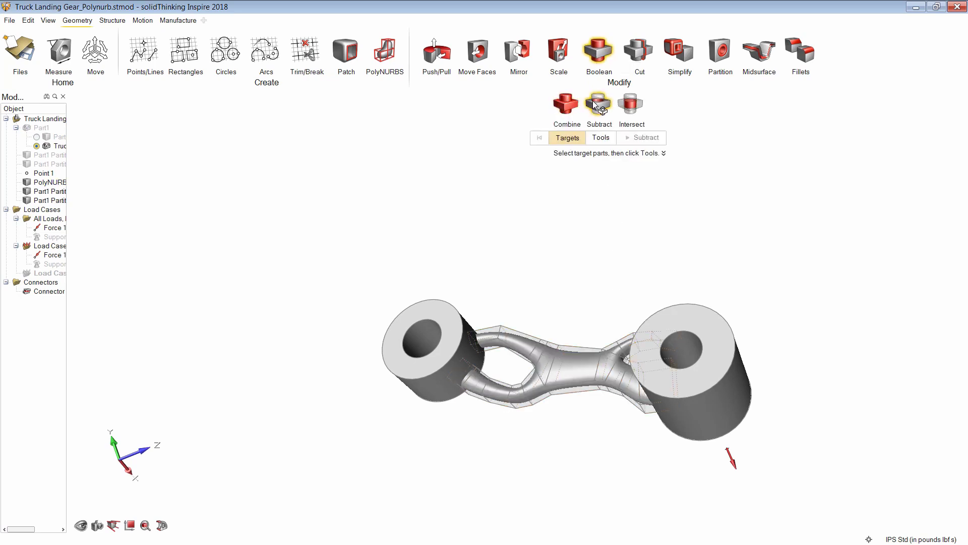
pyautogui.click(575, 357)
pyautogui.click(599, 140)
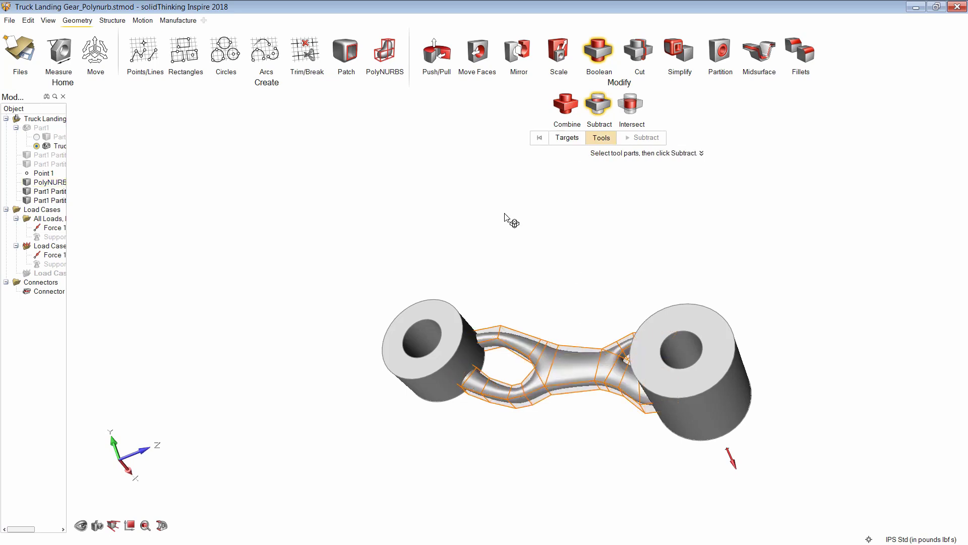
pyautogui.click(442, 314)
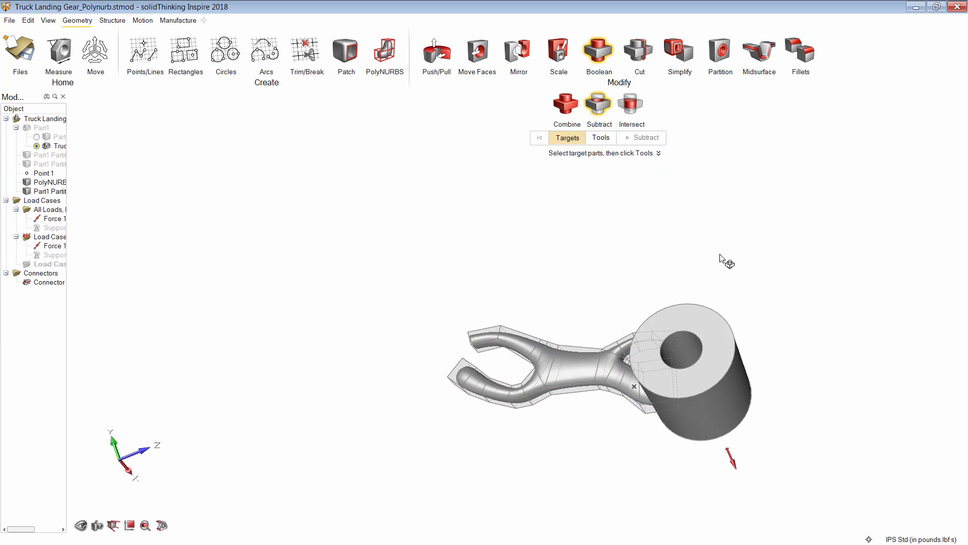
pyautogui.press('Escape')
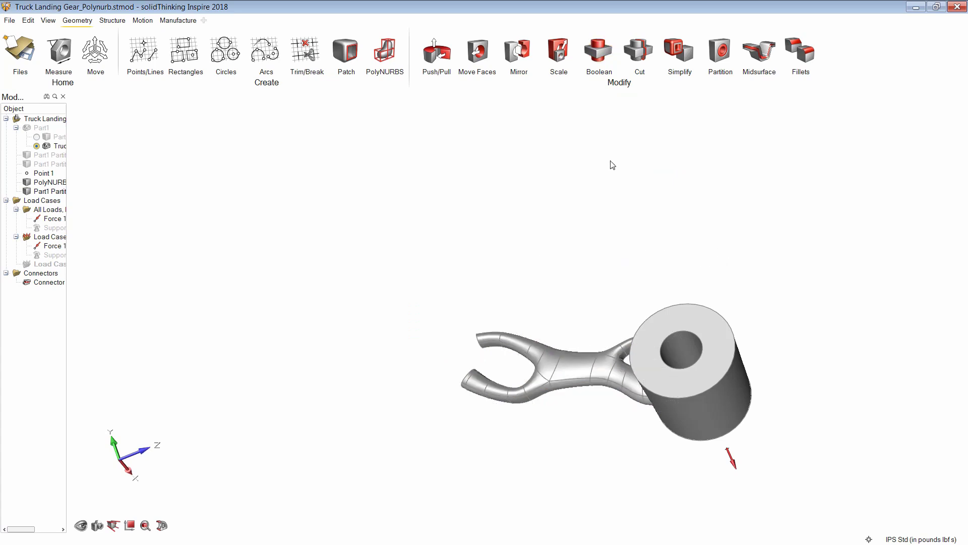
# - Boolean-subtract the thickened second ring copy from the PolyNURBS body, with Keep Tools off
pyautogui.click(597, 52)
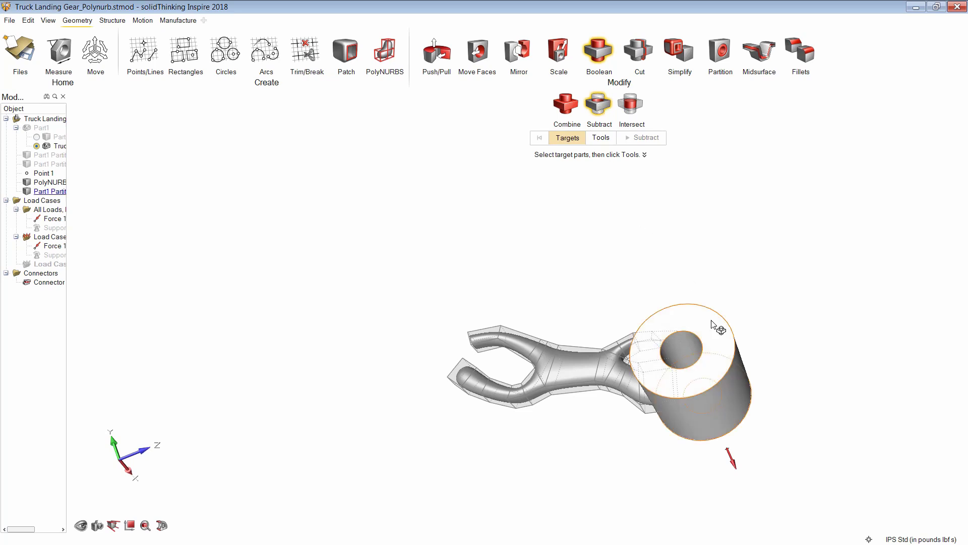
pyautogui.click(592, 357)
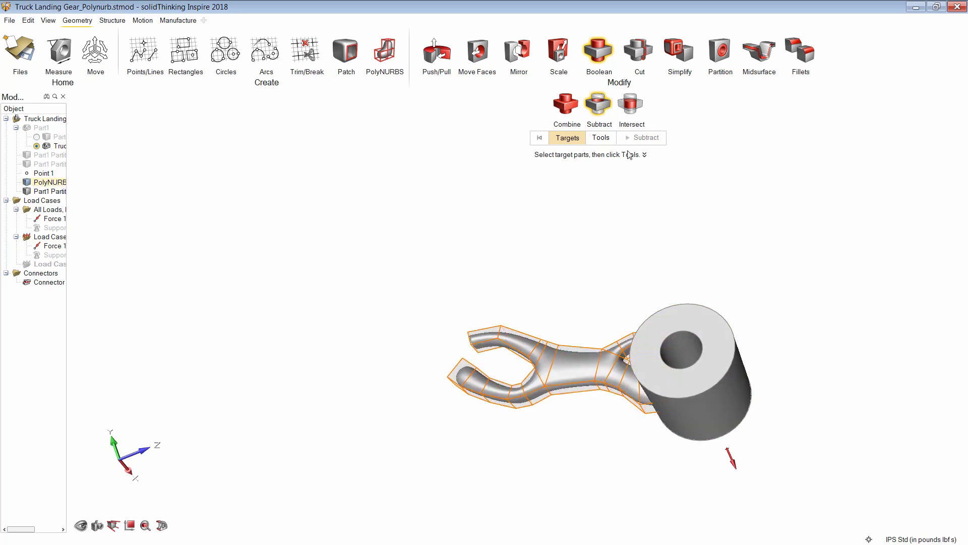
pyautogui.click(601, 137)
pyautogui.click(689, 320)
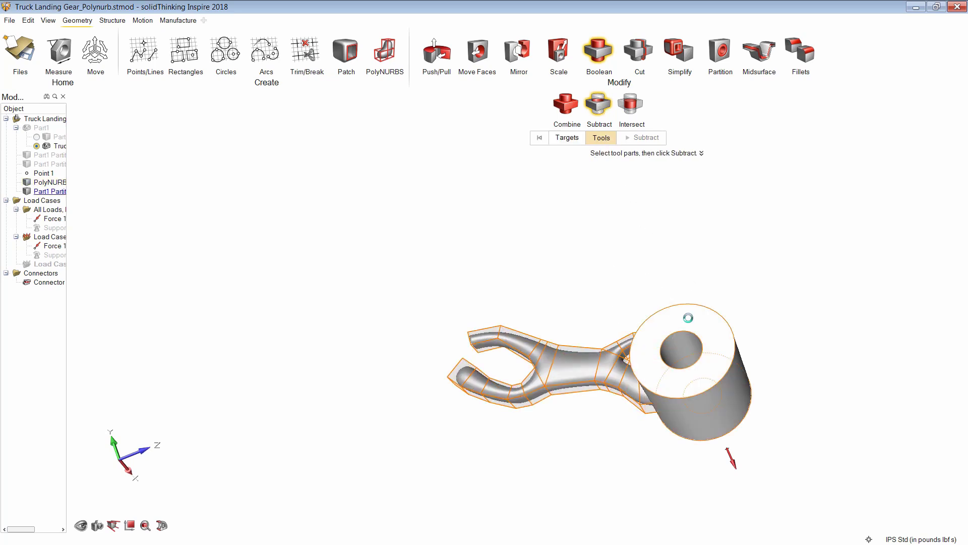
pyautogui.click(689, 321)
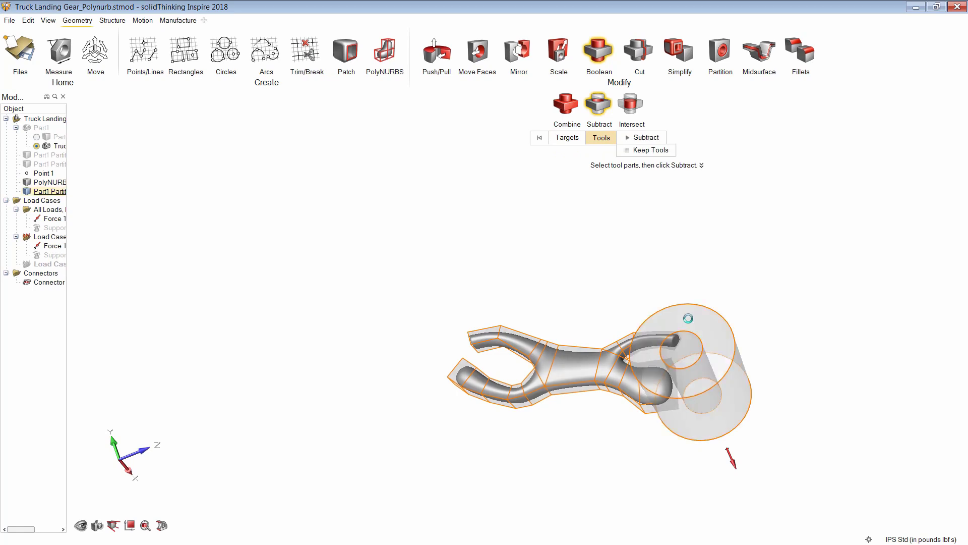
pyautogui.click(646, 137)
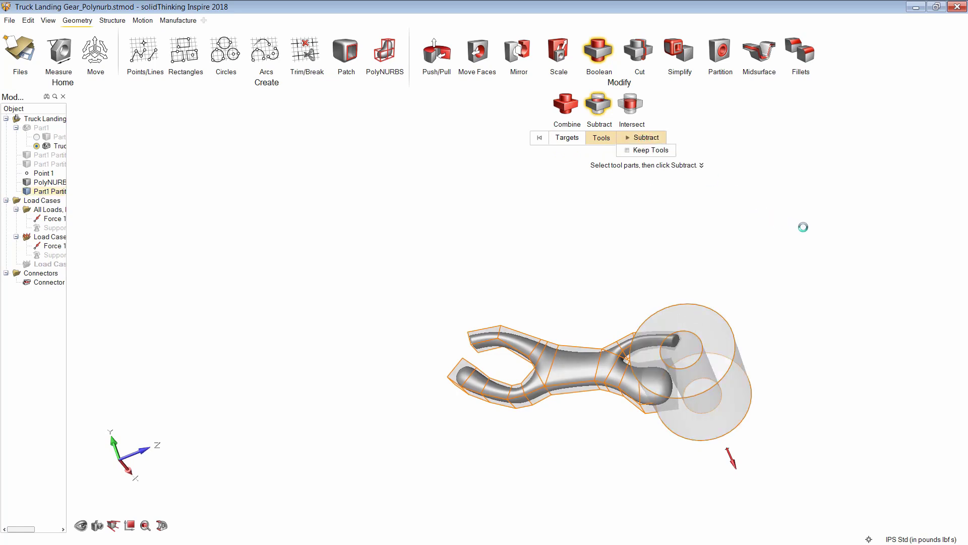
pyautogui.press('Escape')
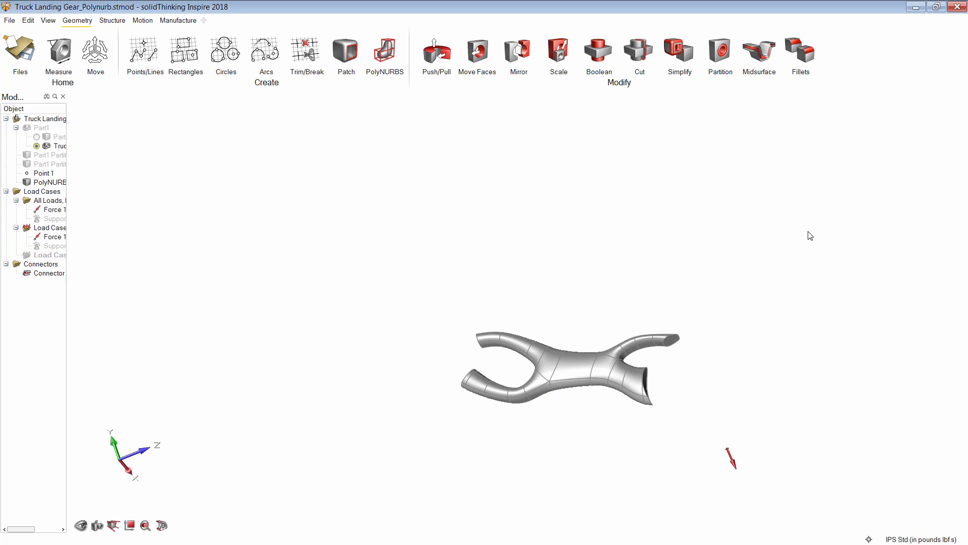
# - Show both original rings again and check their fit against the trimmed PolyNURBS arms
pyautogui.moveTo(633, 443); pyautogui.dragTo(603, 432, button='right')
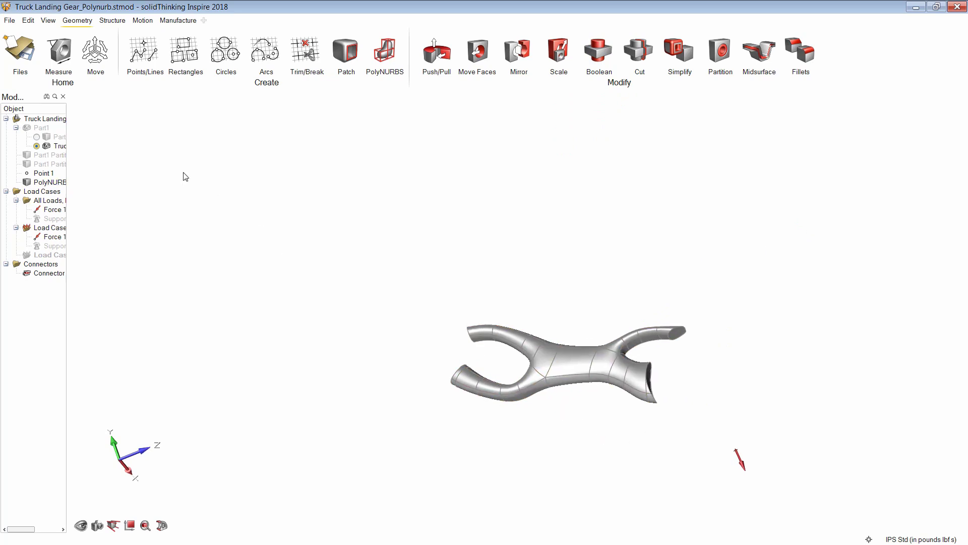
pyautogui.click(27, 156)
pyautogui.click(27, 163)
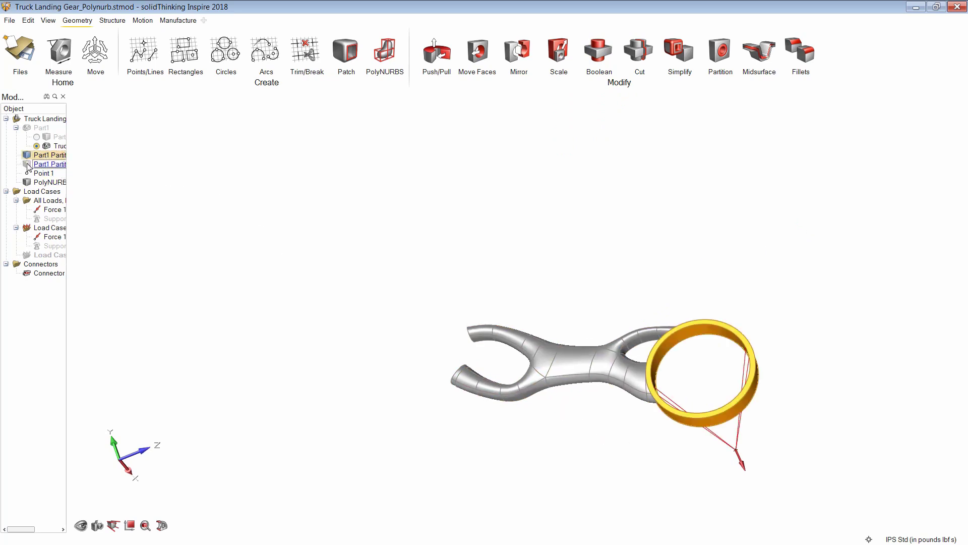
pyautogui.moveTo(627, 324); pyautogui.dragTo(646, 381, button='right')
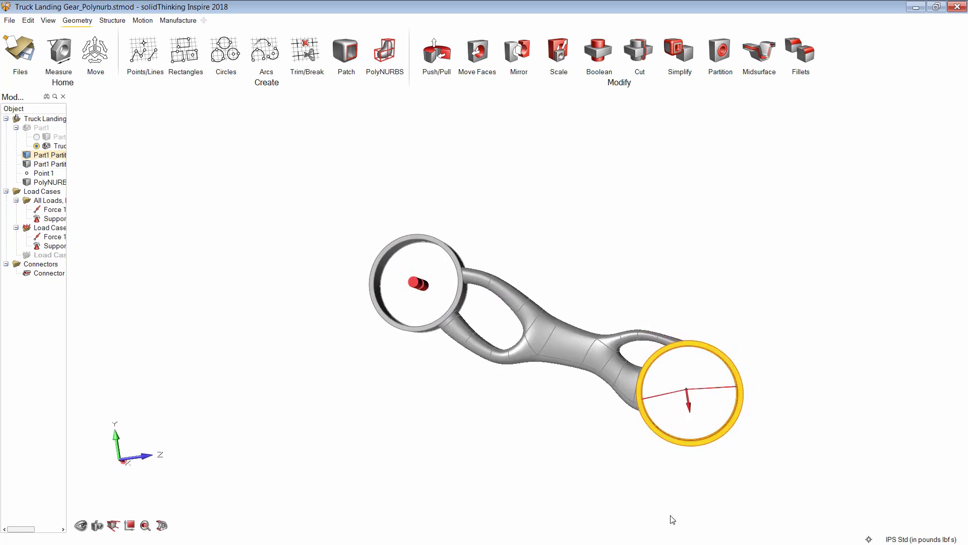